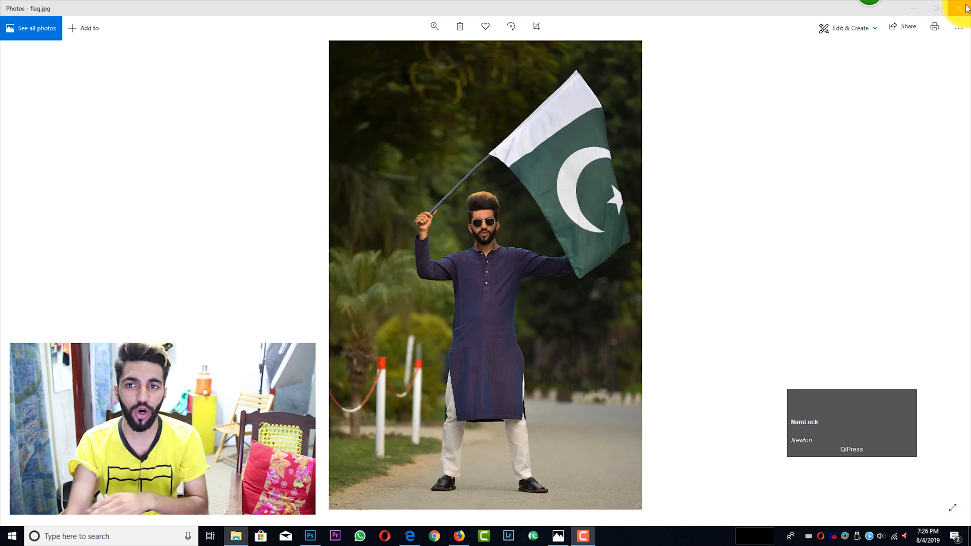
# Step: Look over the flag photo and the images in the new text folder
pyautogui.click(965, 8)
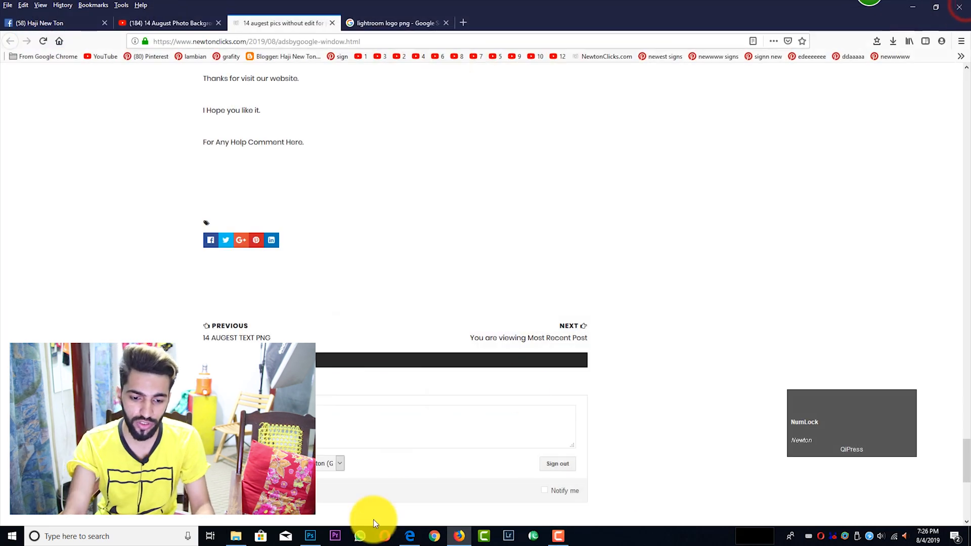
pyautogui.click(241, 535)
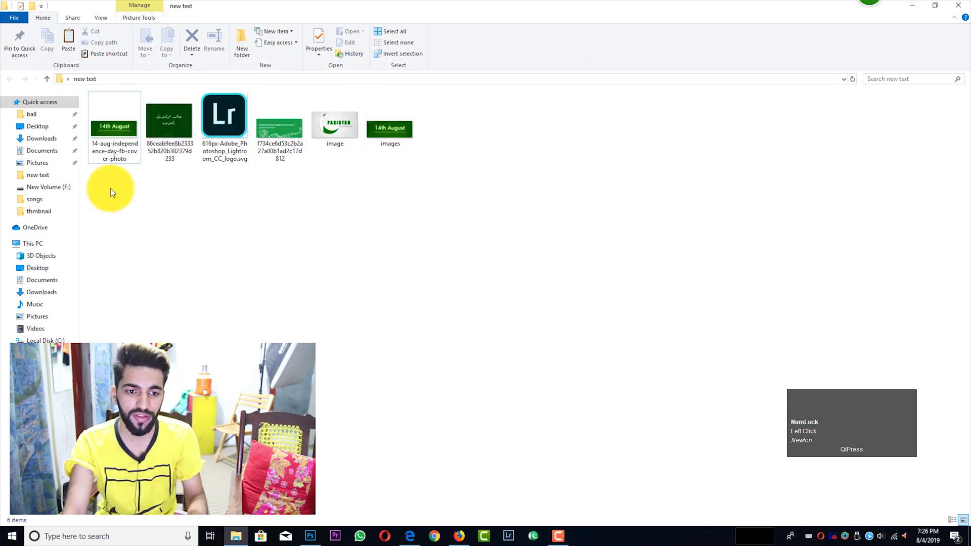
pyautogui.click(918, 5)
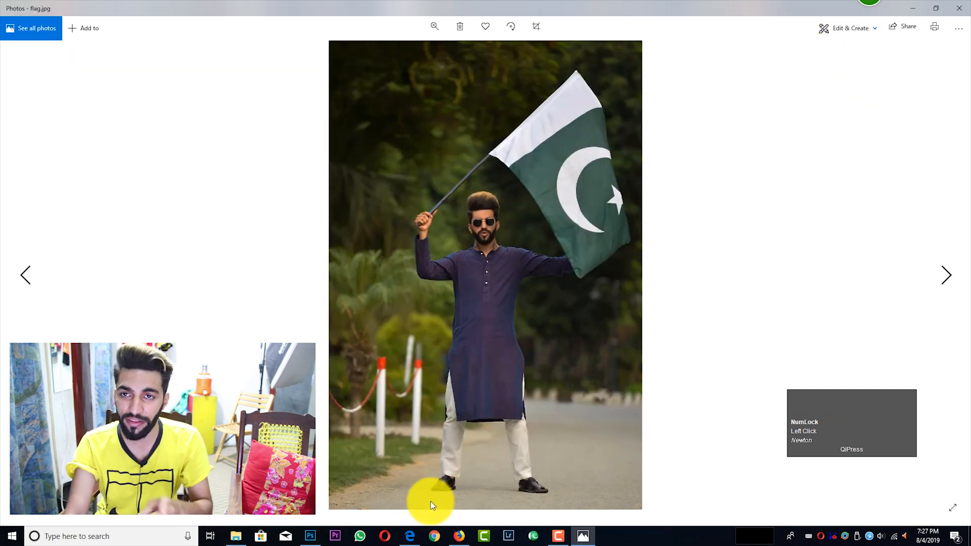
# Step: Switch to Firefox and examine the tutorial video's download links and the blog page's download section for the unedited pictures
pyautogui.click(460, 539)
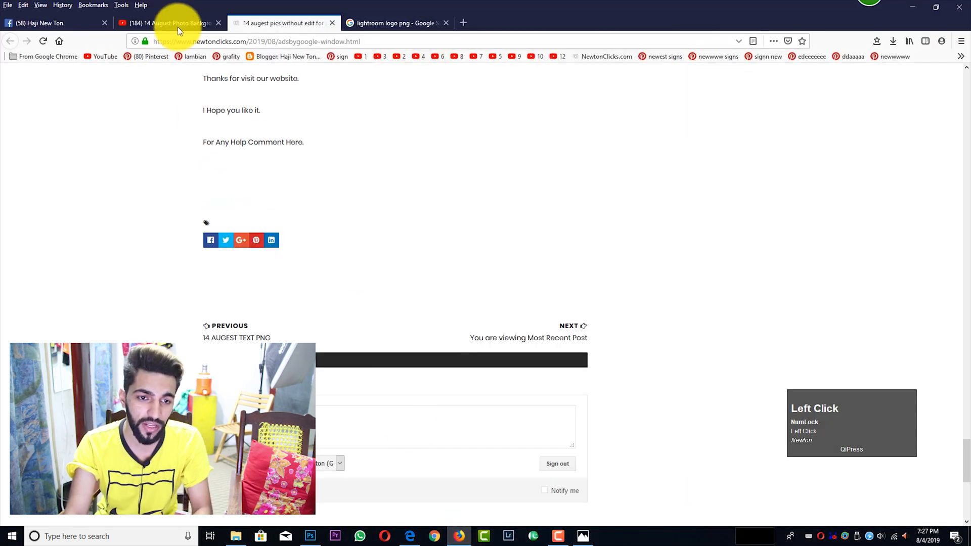
pyautogui.click(177, 23)
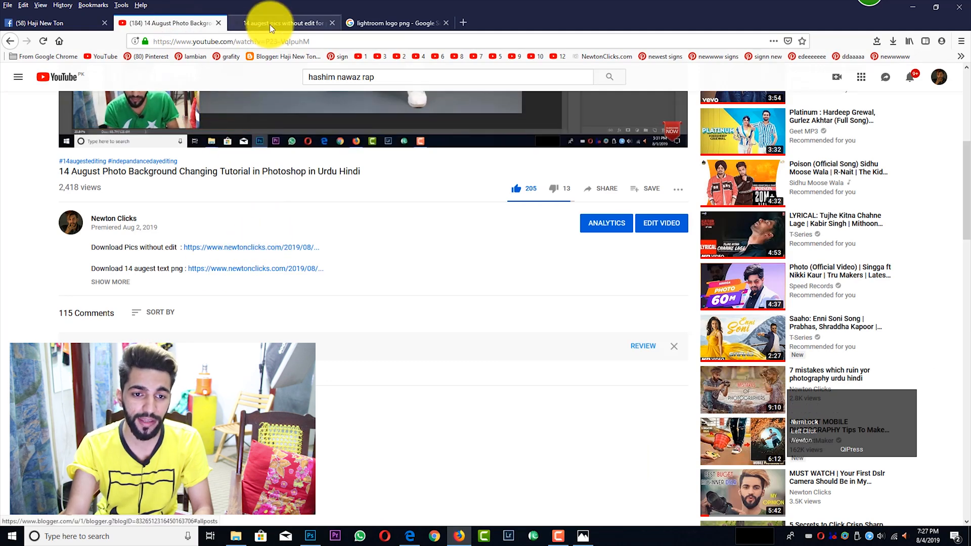
pyautogui.click(308, 25)
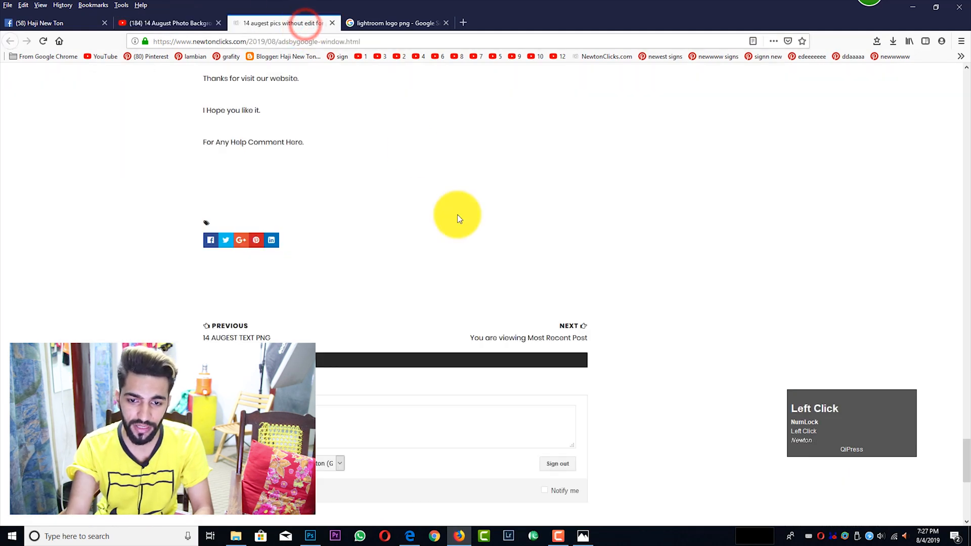
pyautogui.scroll(5, 457, 215)
pyautogui.scroll(10, 457, 215)
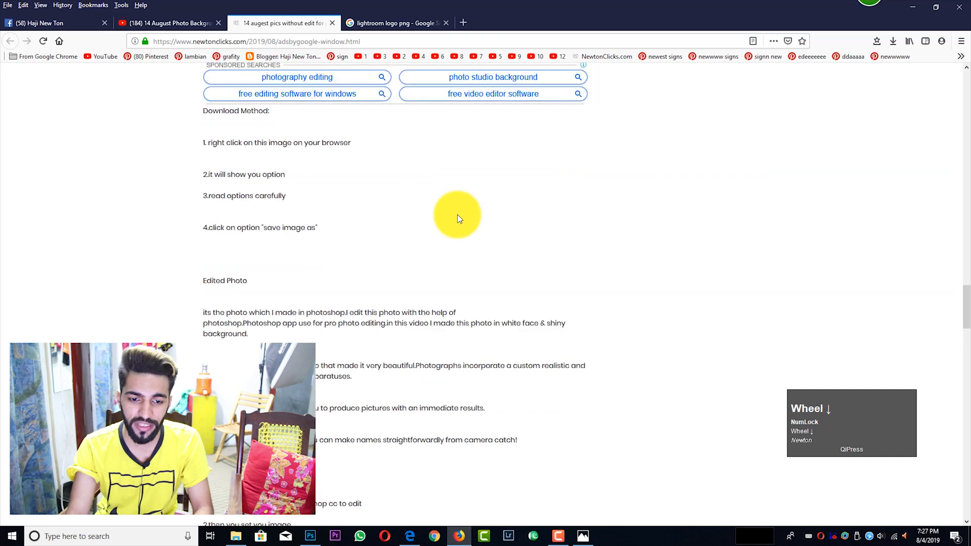
pyautogui.scroll(-4, 457, 214)
pyautogui.scroll(-10, 458, 216)
pyautogui.scroll(4, 429, 184)
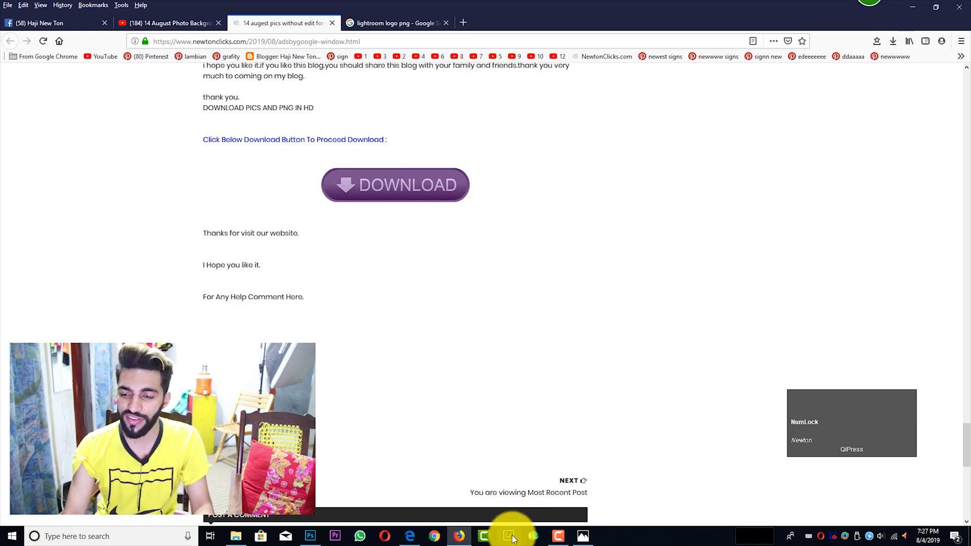
# Step: Open the flag image from the desktop in Adobe Photoshop Lightroom Classic
pyautogui.click(912, 7)
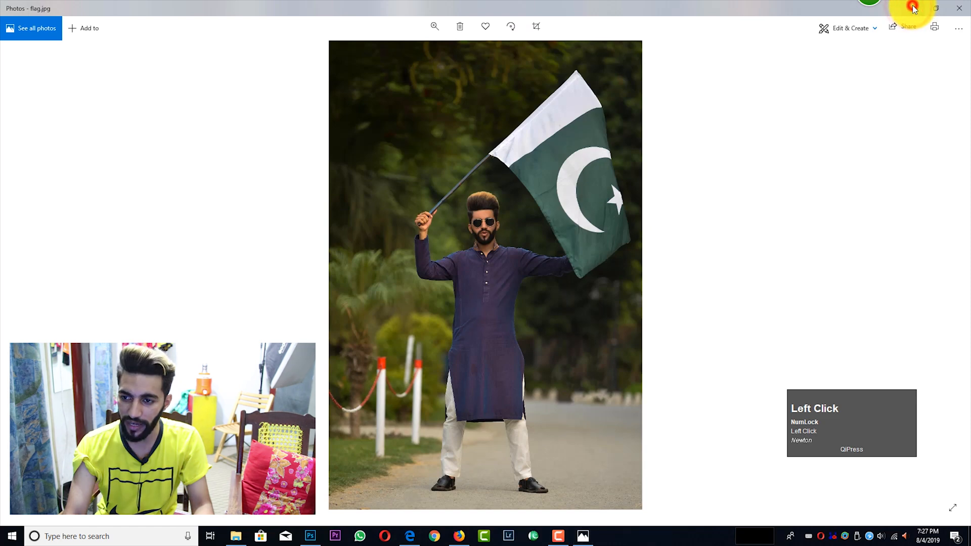
pyautogui.click(912, 8)
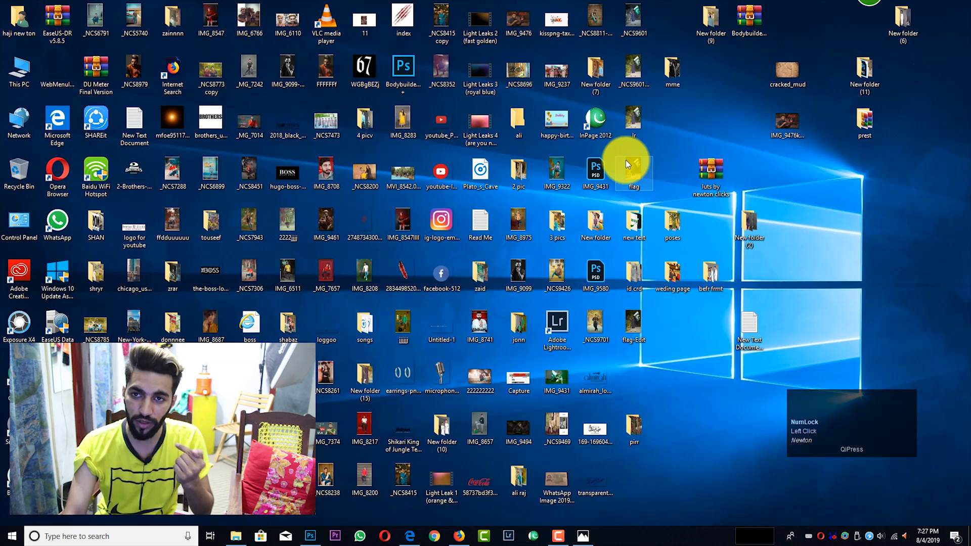
pyautogui.moveTo(625, 160); pyautogui.dragTo(635, 166)
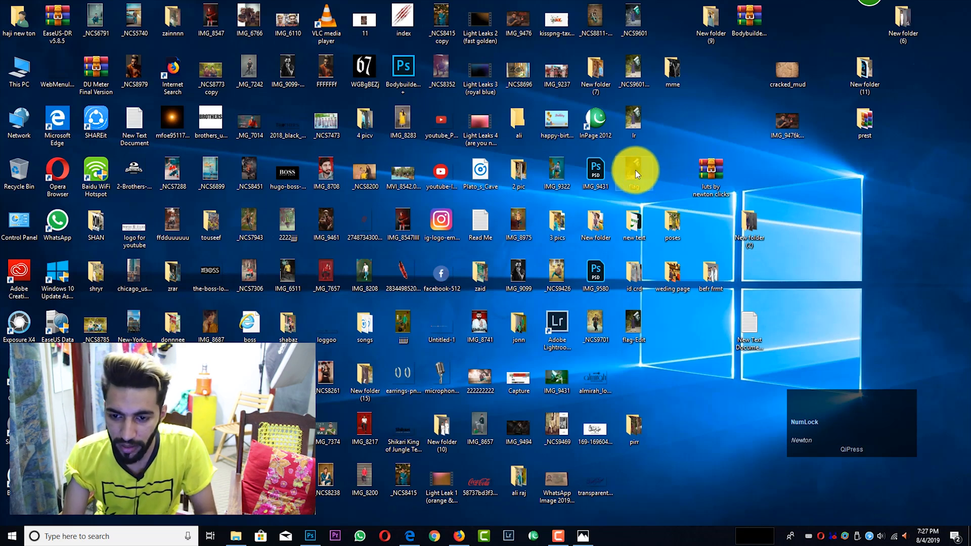
pyautogui.rightClick(635, 170)
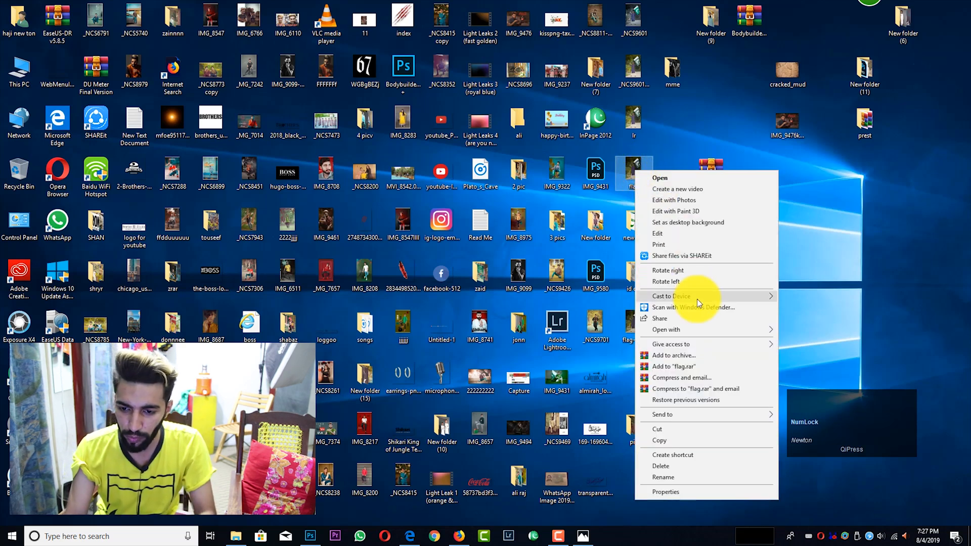
pyautogui.moveTo(700, 330)
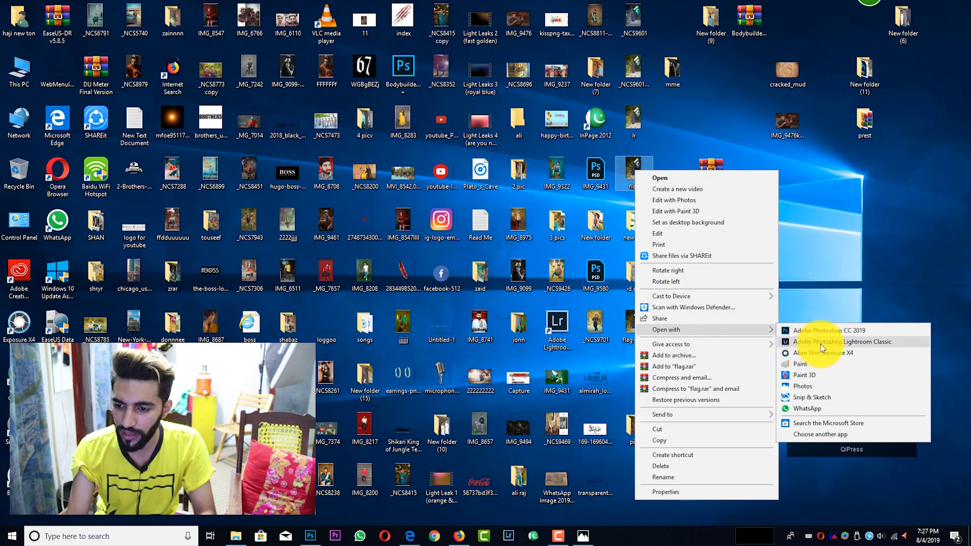
pyautogui.click(863, 345)
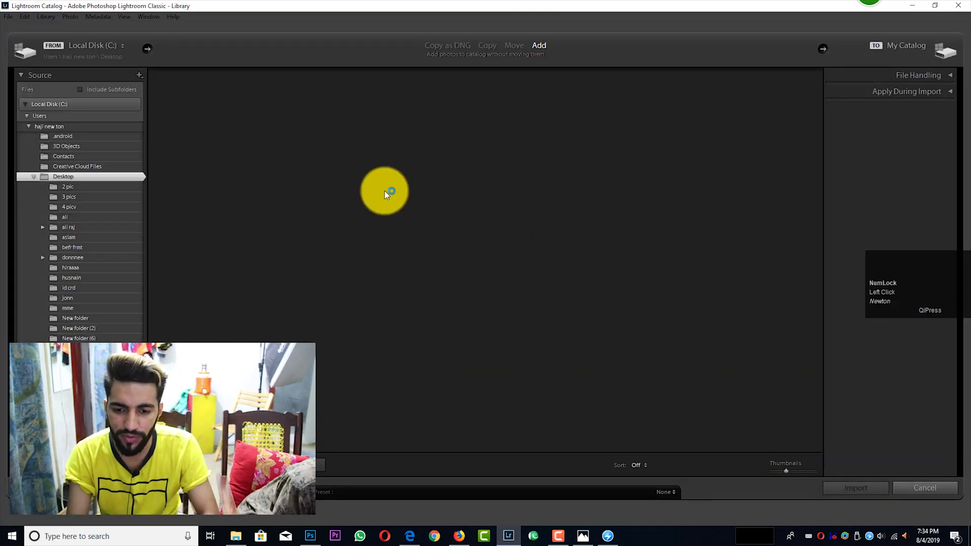
# Step: Import flag.jpg into the catalog and open it in the Develop module
pyautogui.scroll(-10, 653, 206)
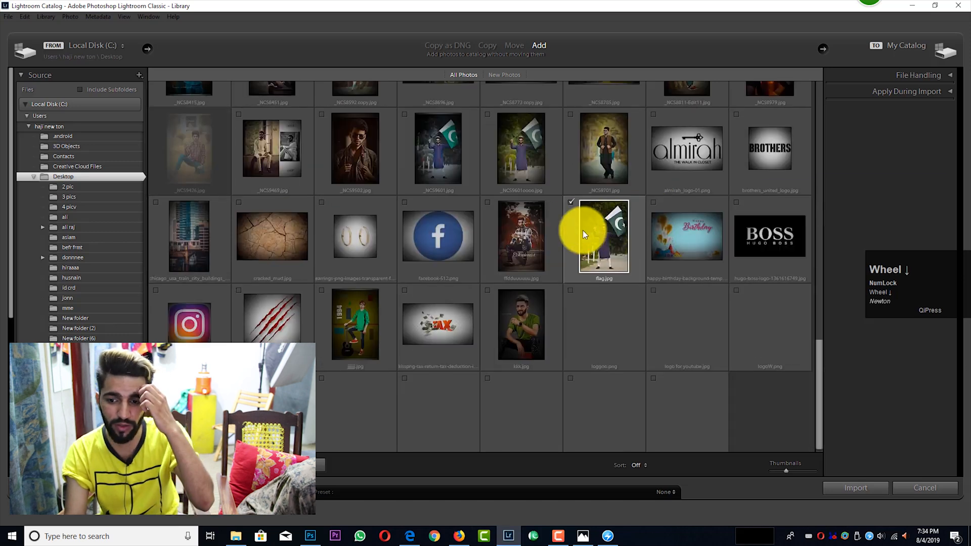
pyautogui.click(863, 487)
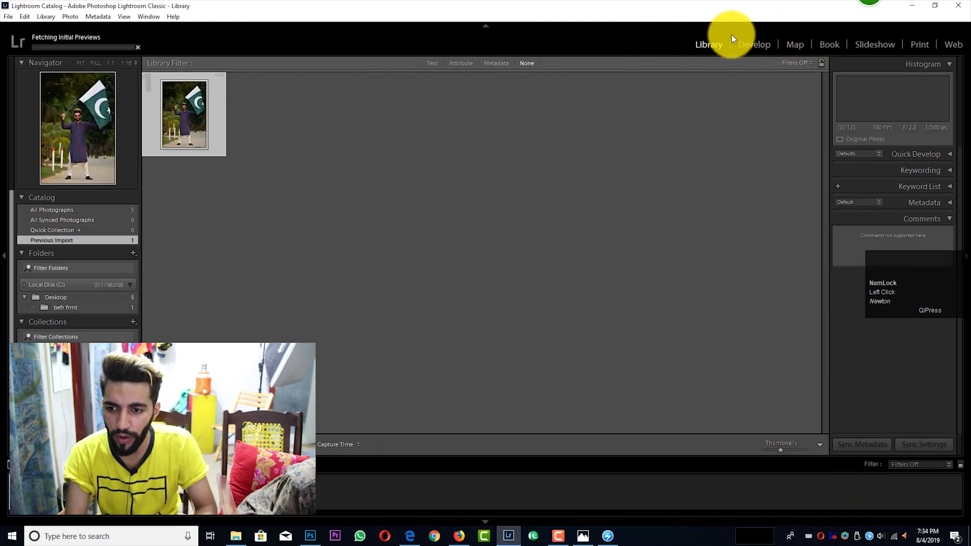
pyautogui.click(760, 43)
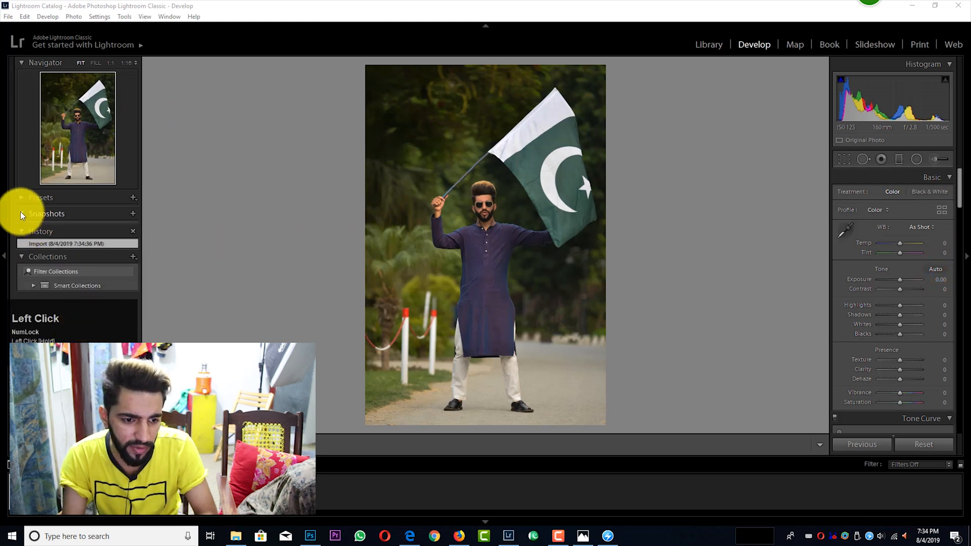
# Step: Look through the preset groups and the Develop adjustment sections from Basic down to Effects
pyautogui.click(20, 198)
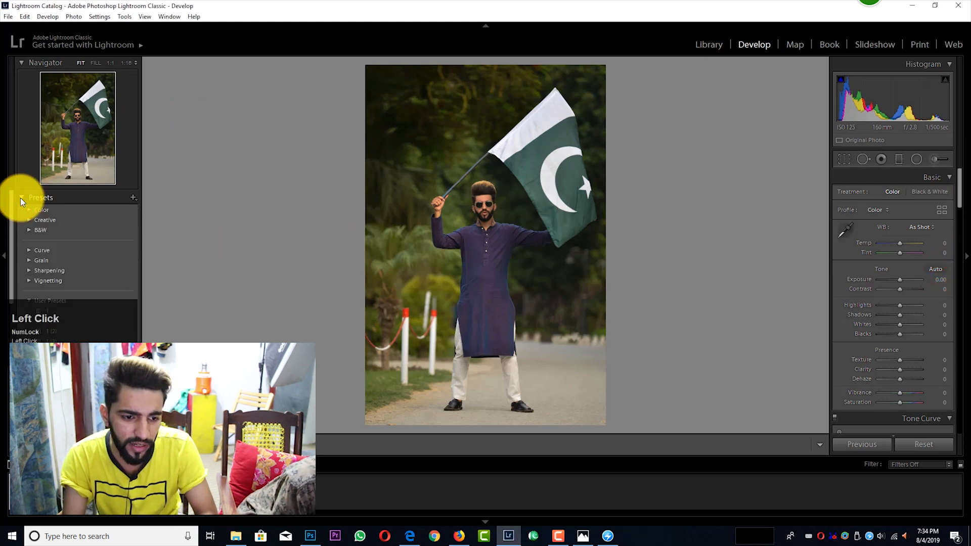
pyautogui.click(20, 198)
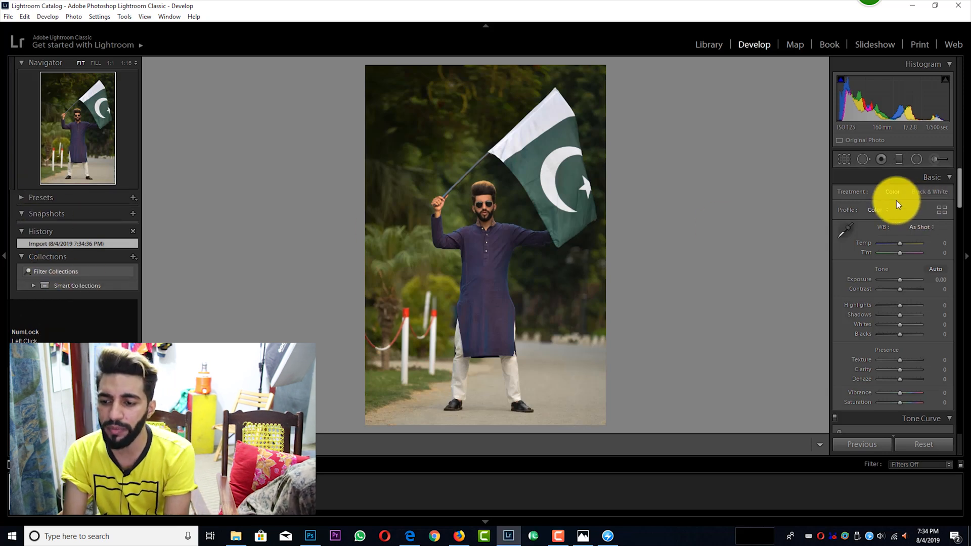
pyautogui.scroll(-10, 893, 236)
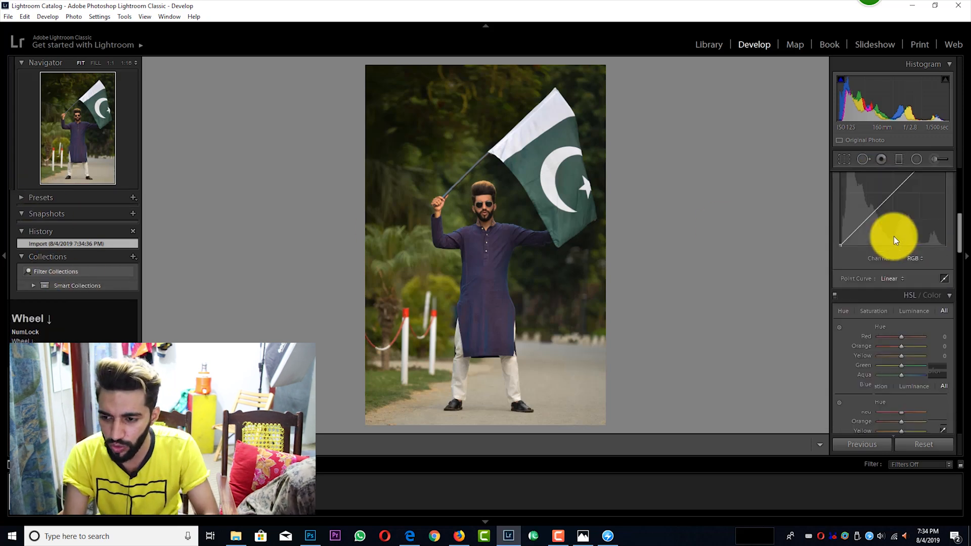
pyautogui.scroll(-15, 894, 235)
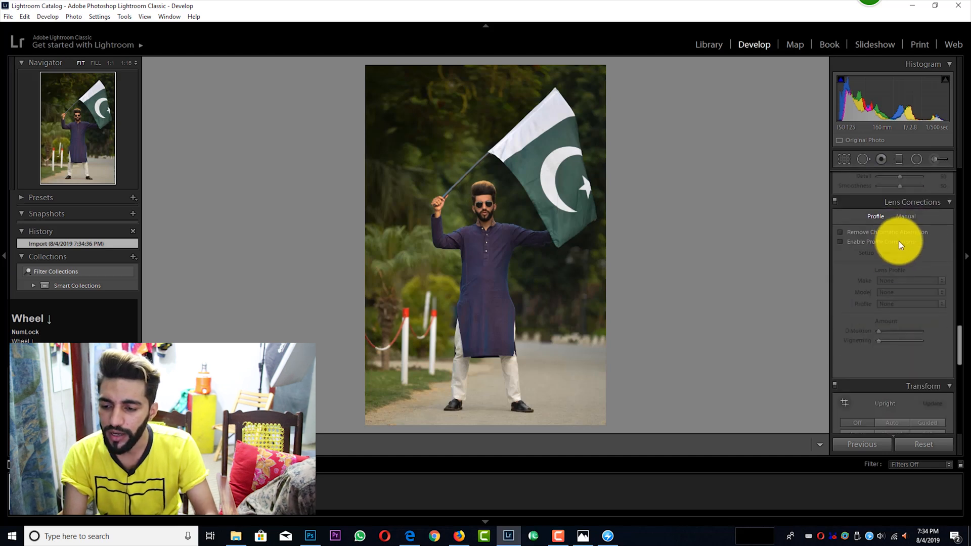
pyautogui.scroll(-3, 894, 262)
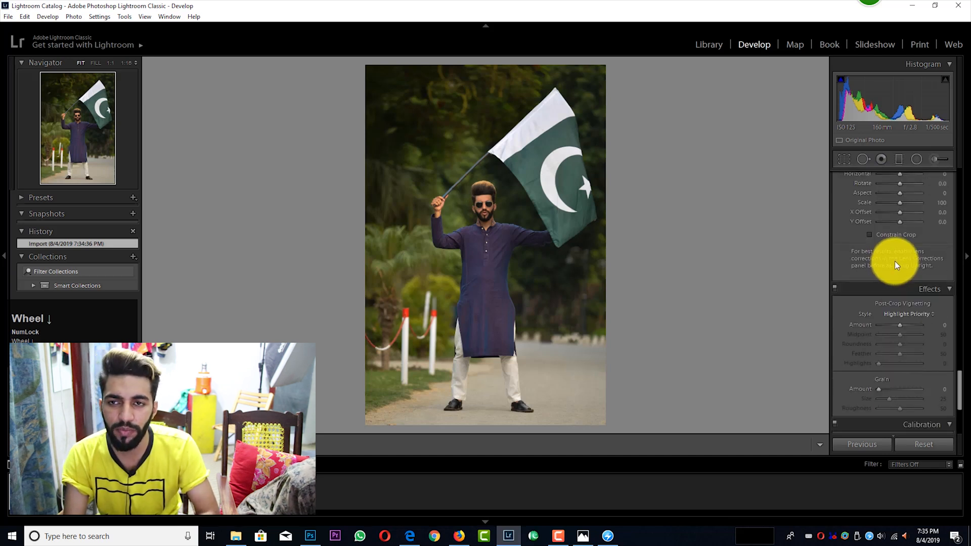
pyautogui.scroll(10, 894, 259)
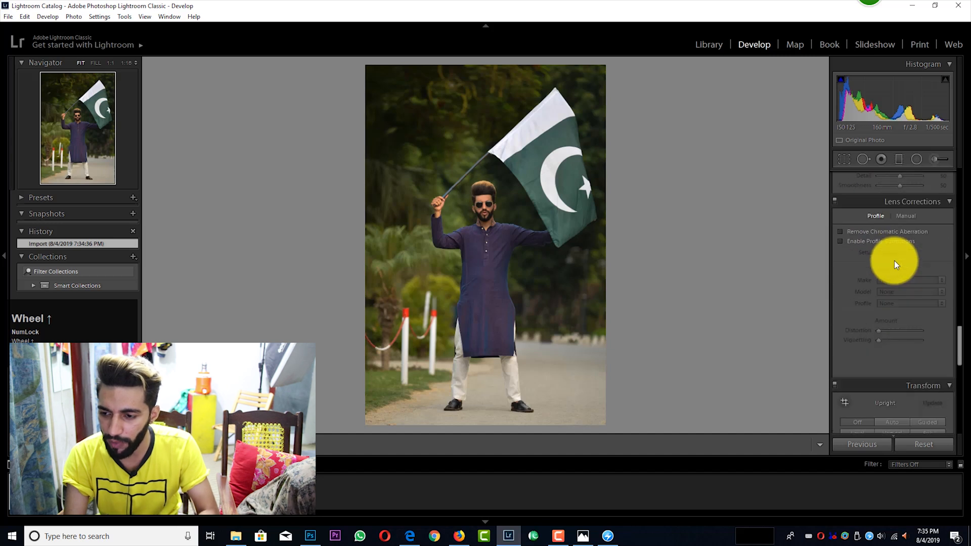
pyautogui.scroll(10, 894, 260)
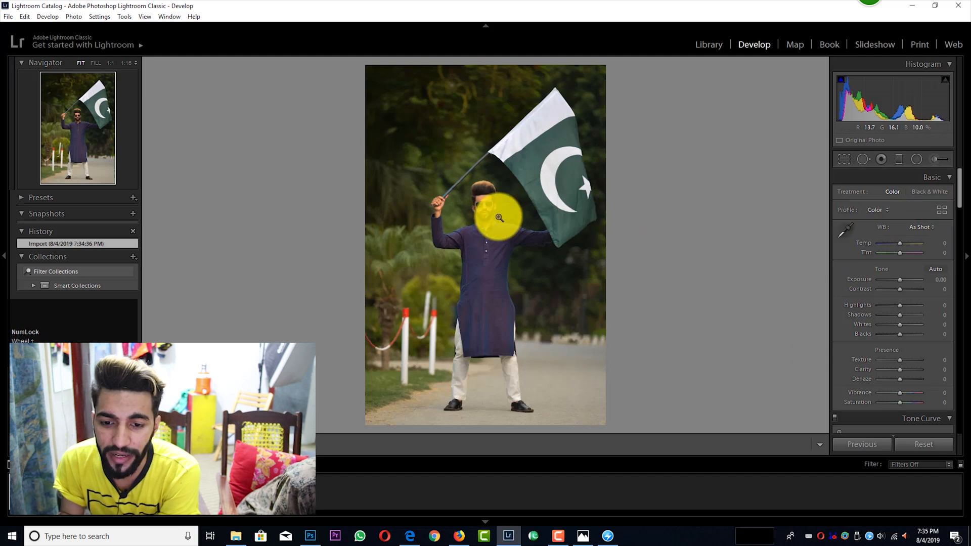
# Step: Set the photo's Exposure to +0.83, Shadows to +12, and Highlights, Whites and Blacks to +10
pyautogui.click(900, 279)
pyautogui.moveTo(901, 280); pyautogui.dragTo(904, 280)
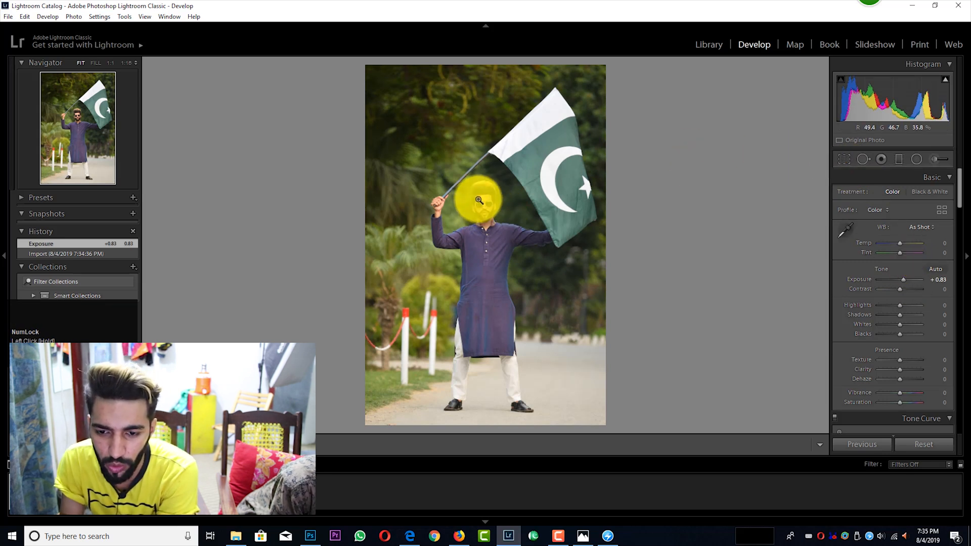
pyautogui.click(902, 314)
pyautogui.click(900, 307)
pyautogui.moveTo(900, 307); pyautogui.dragTo(895, 326)
# Step: Raise the photo's Clarity to +12
pyautogui.scroll(-3, 909, 308)
pyautogui.scroll(-10, 909, 307)
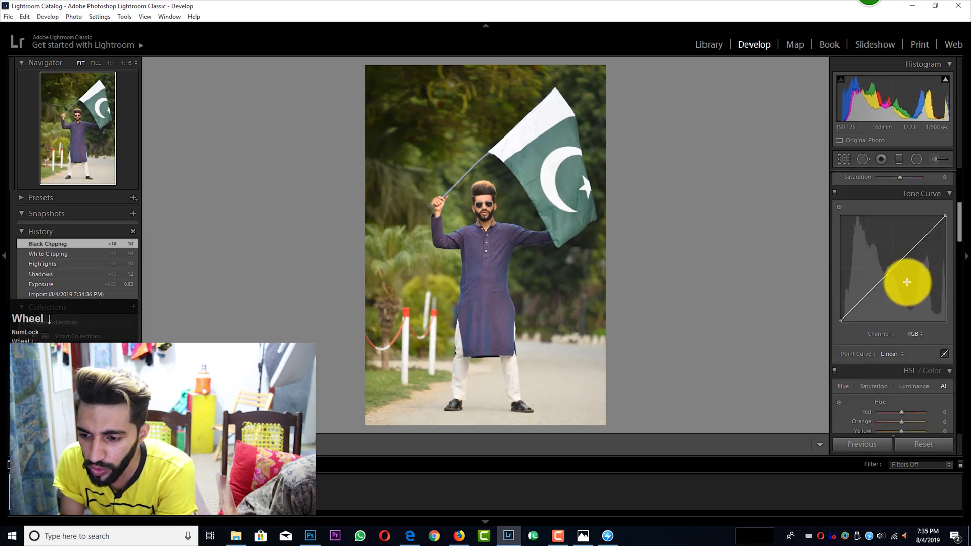
pyautogui.scroll(12, 896, 265)
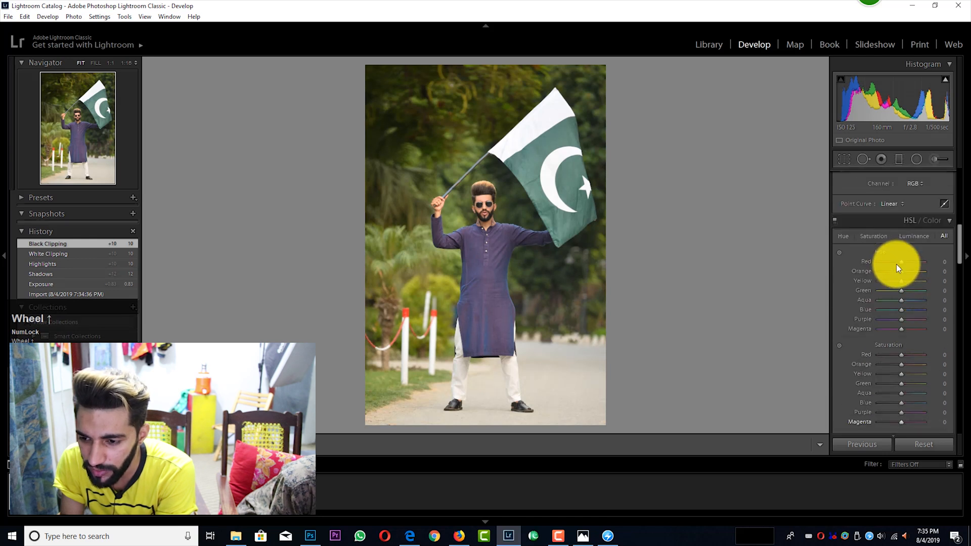
pyautogui.scroll(-3, 895, 267)
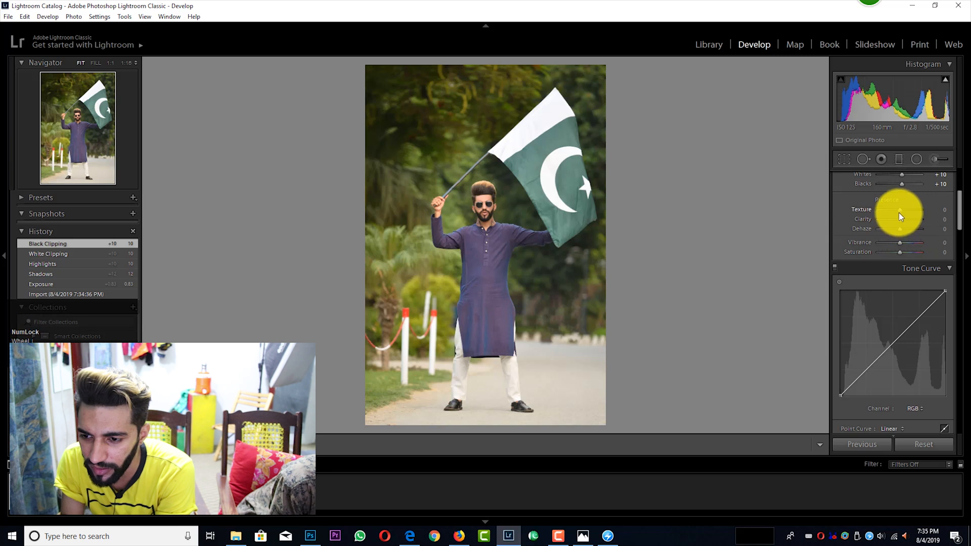
pyautogui.moveTo(899, 220); pyautogui.dragTo(902, 219)
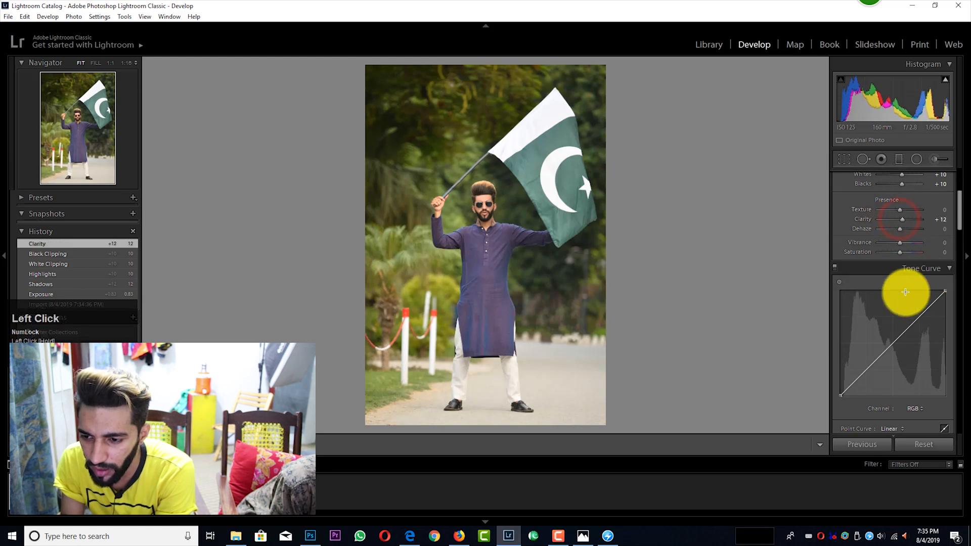
# Step: Set the Orange saturation to -24 and the Orange luminance to +29 in the HSL adjustments
pyautogui.scroll(-3, 905, 290)
pyautogui.scroll(-2, 898, 274)
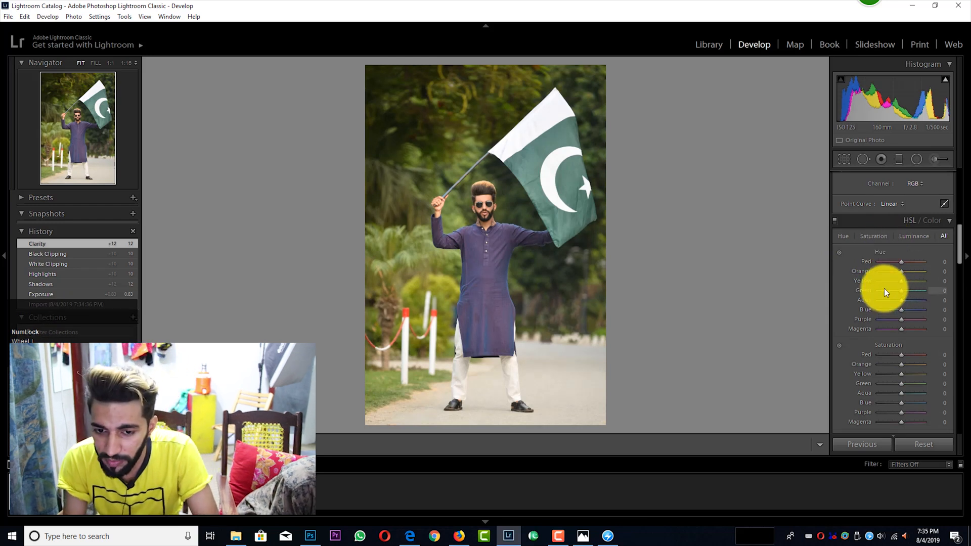
pyautogui.scroll(-2, 899, 322)
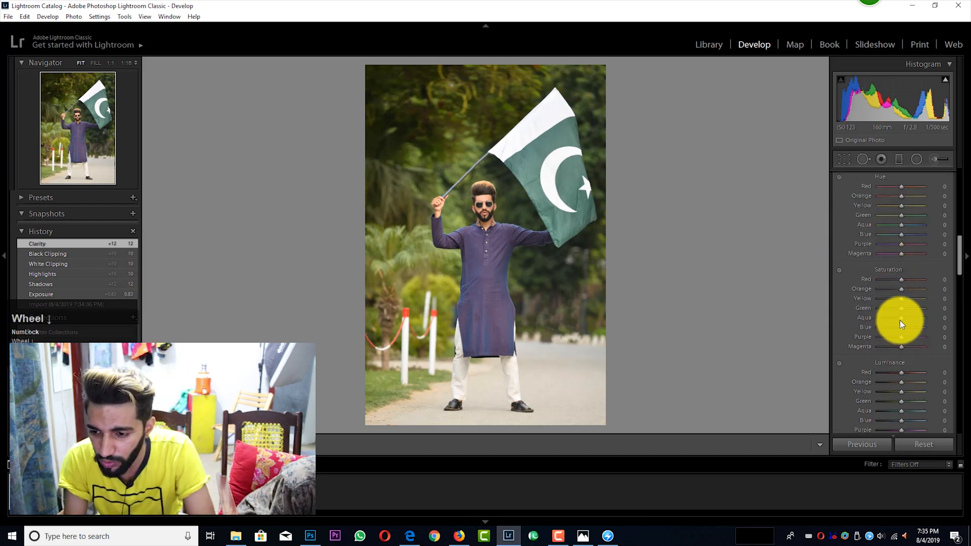
pyautogui.moveTo(900, 291); pyautogui.dragTo(895, 286)
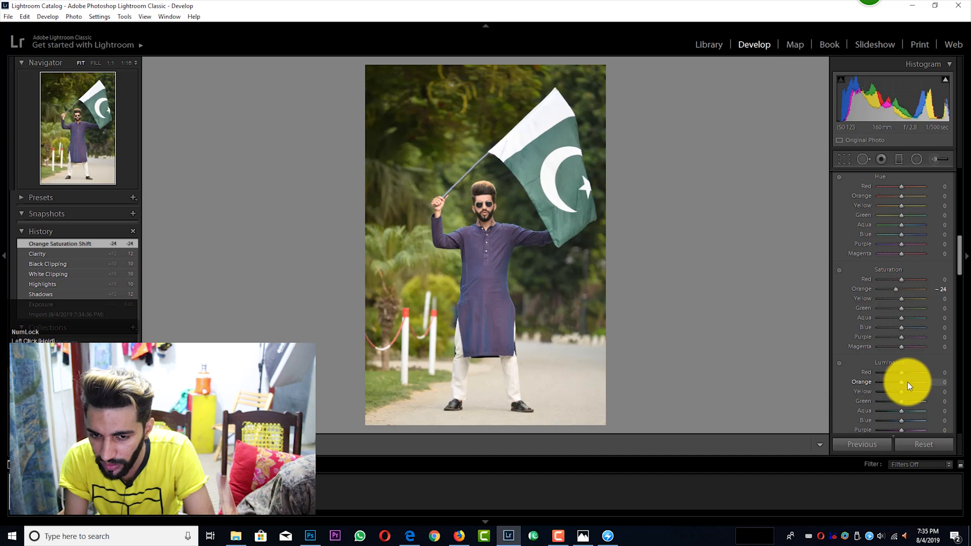
pyautogui.click(908, 381)
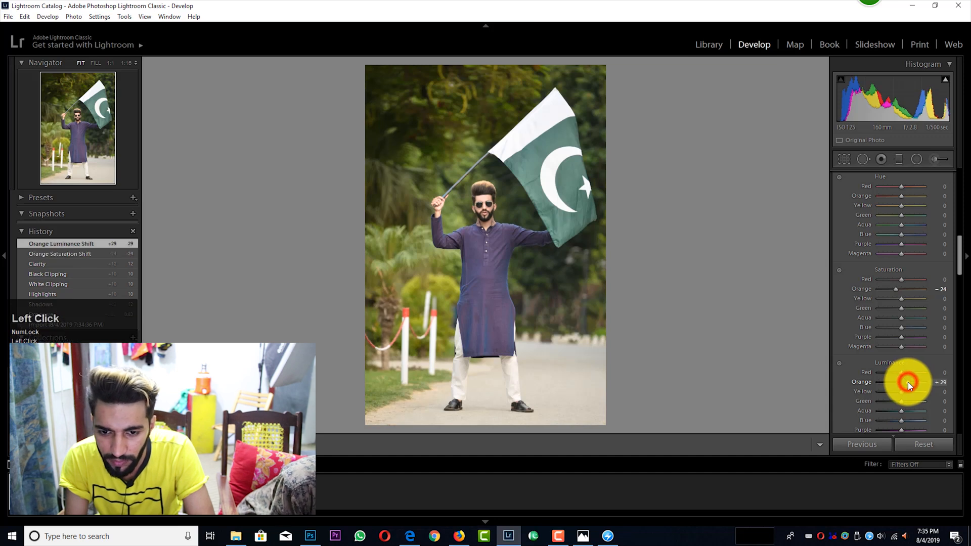
# Step: Set the Red saturation to +100 and the Yellow and Green saturation to -100
pyautogui.click(912, 279)
pyautogui.click(917, 278)
pyautogui.click(924, 280)
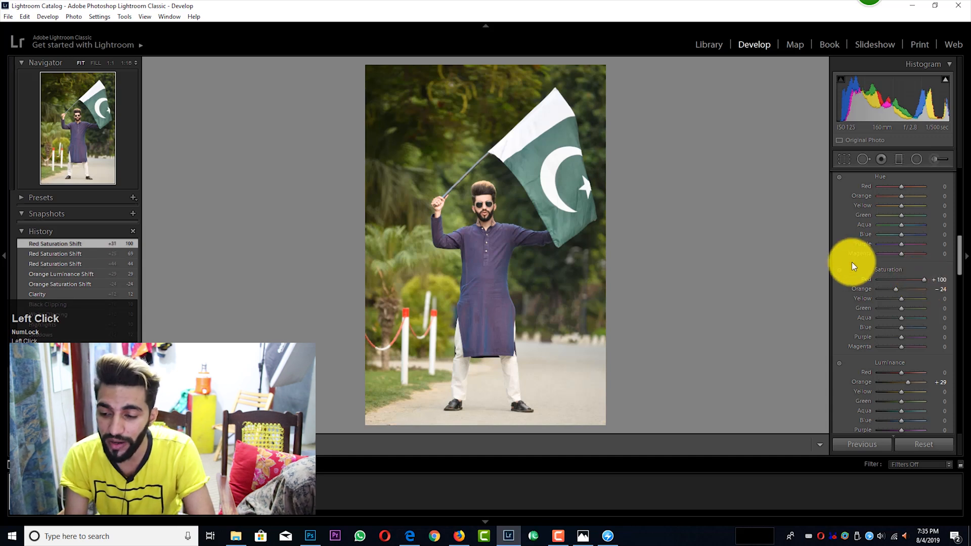
pyautogui.moveTo(902, 299); pyautogui.dragTo(867, 305)
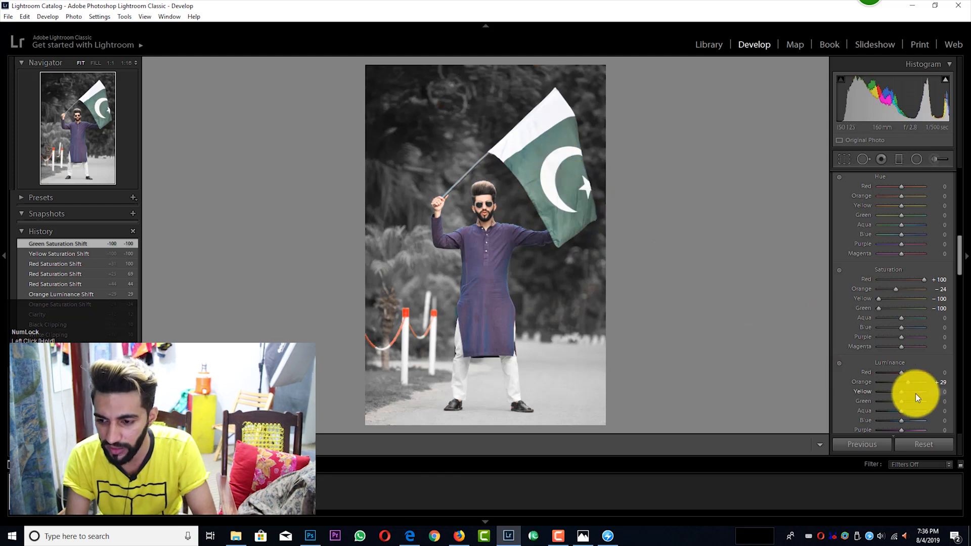
# Step: Set the Aqua saturation to +100, Blue and Purple saturation to +27, and Magenta saturation to +16 in the HSL adjustments
pyautogui.moveTo(901, 318)
pyautogui.mouseDown()
pyautogui.moveTo(941, 319)
pyautogui.moveTo(908, 329)
pyautogui.mouseUp()
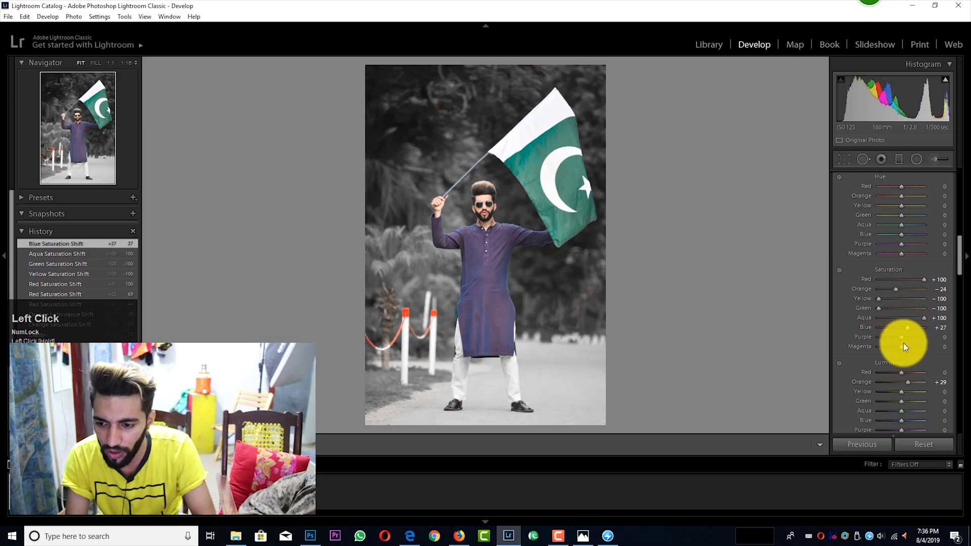
pyautogui.click(905, 337)
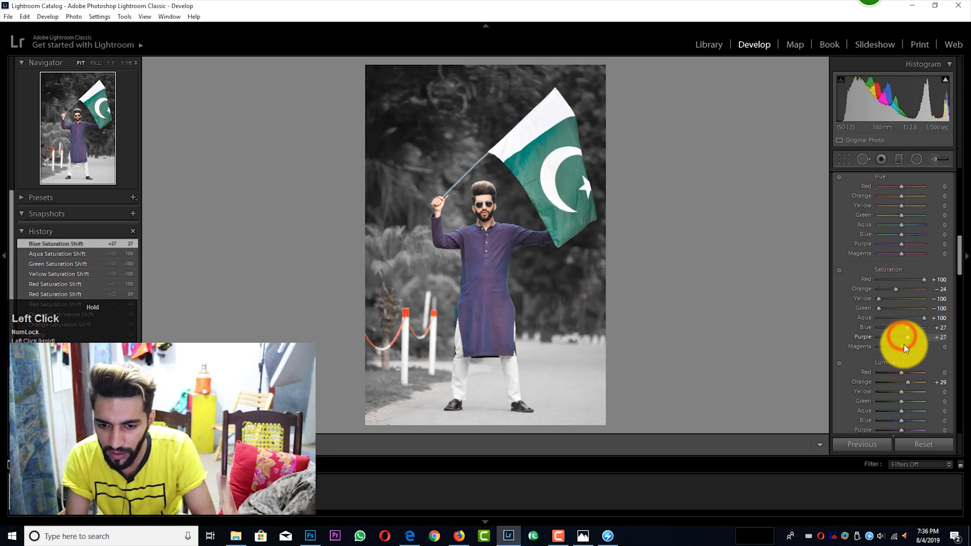
pyautogui.click(905, 345)
pyautogui.scroll(-3, 911, 362)
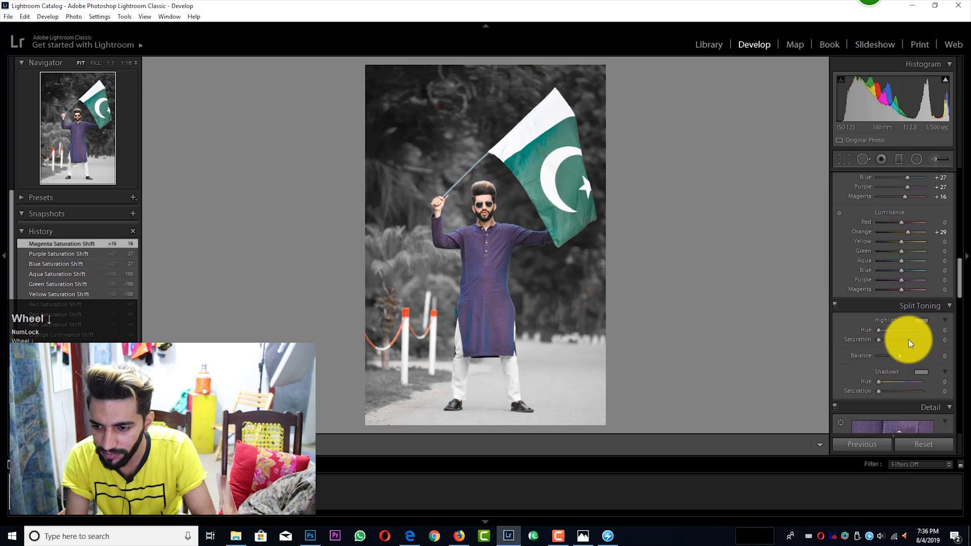
# Step: Set the Aqua hue to -69, and raise the saturation of Blue to +40, Purple to +31 and Magenta to +38
pyautogui.scroll(5, 904, 332)
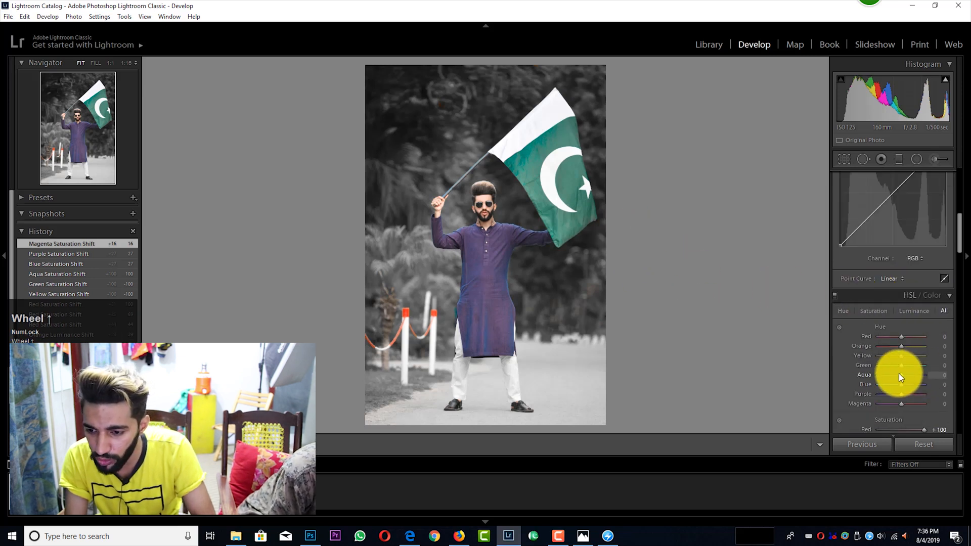
pyautogui.moveTo(903, 374)
pyautogui.mouseDown()
pyautogui.moveTo(875, 372)
pyautogui.moveTo(918, 375)
pyautogui.moveTo(888, 374)
pyautogui.mouseUp()
pyautogui.scroll(-3, 902, 398)
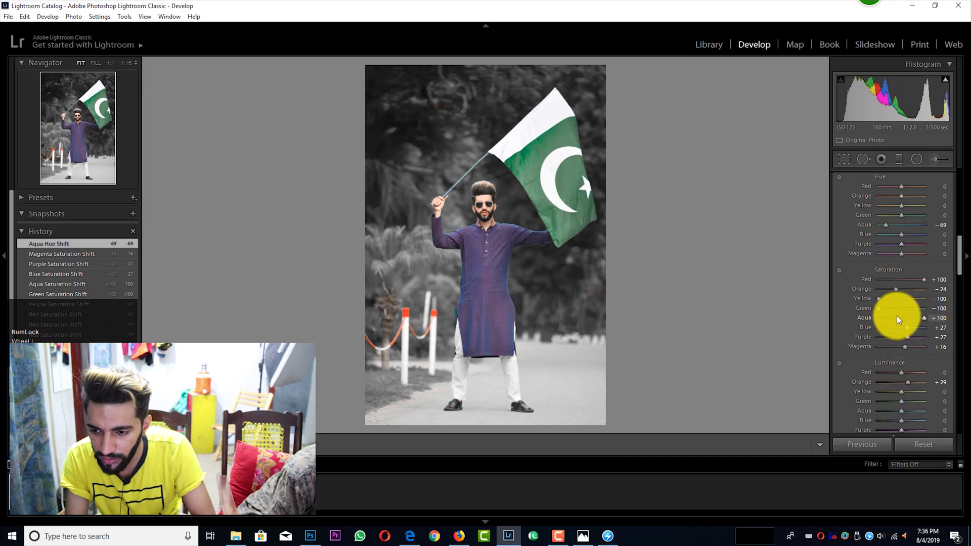
pyautogui.moveTo(912, 326); pyautogui.dragTo(908, 339)
# Step: Try warm and cyan highlight tints in Split Toning, finishing with the highlight hue at 183 and saturation at 0
pyautogui.scroll(-5, 908, 345)
pyautogui.scroll(-3, 876, 339)
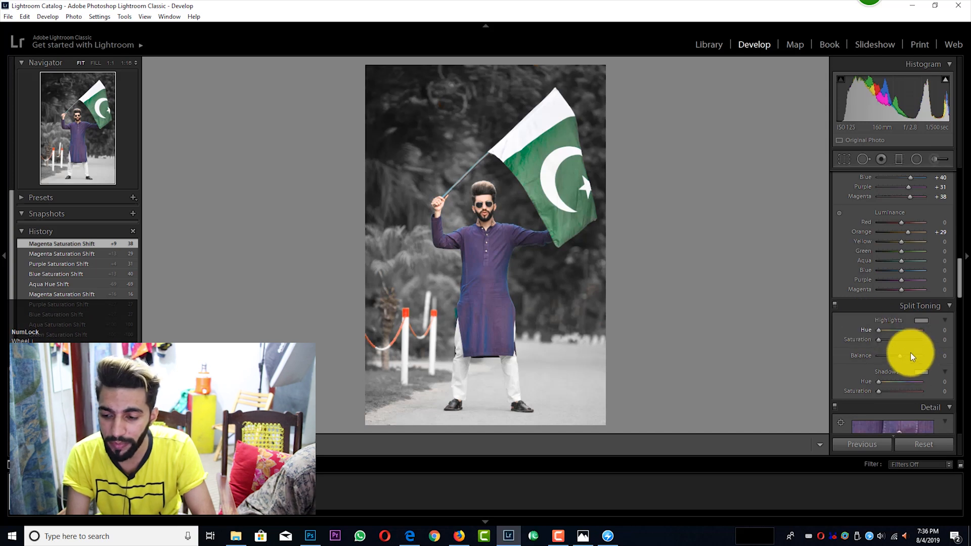
pyautogui.click(919, 323)
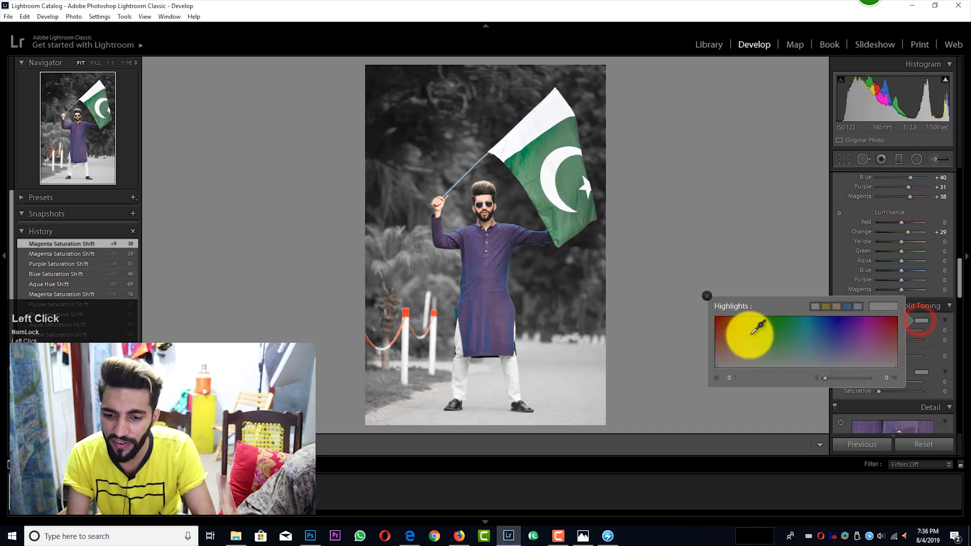
pyautogui.click(735, 335)
pyautogui.moveTo(735, 335); pyautogui.dragTo(870, 354)
pyautogui.click(738, 349)
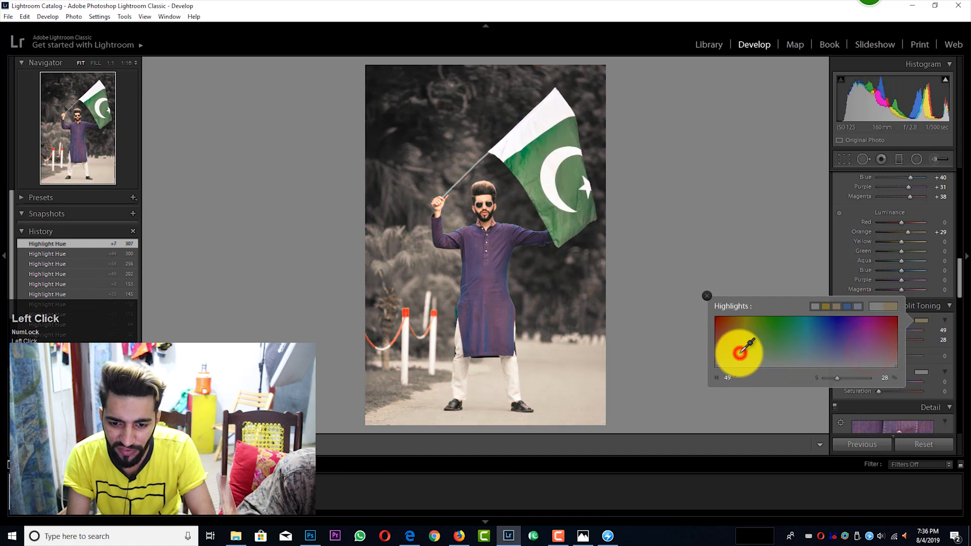
pyautogui.moveTo(728, 354); pyautogui.dragTo(811, 348)
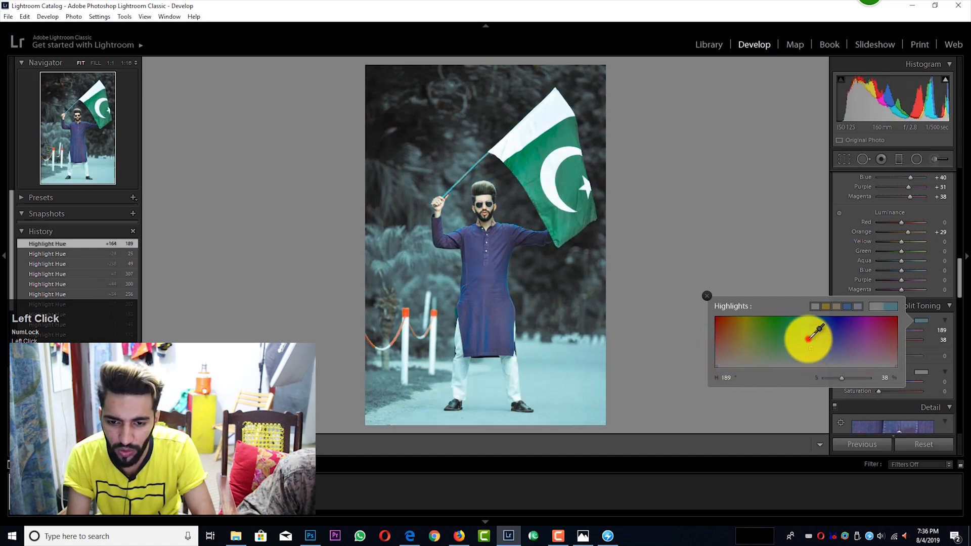
pyautogui.click(815, 340)
pyautogui.click(809, 350)
pyautogui.click(808, 355)
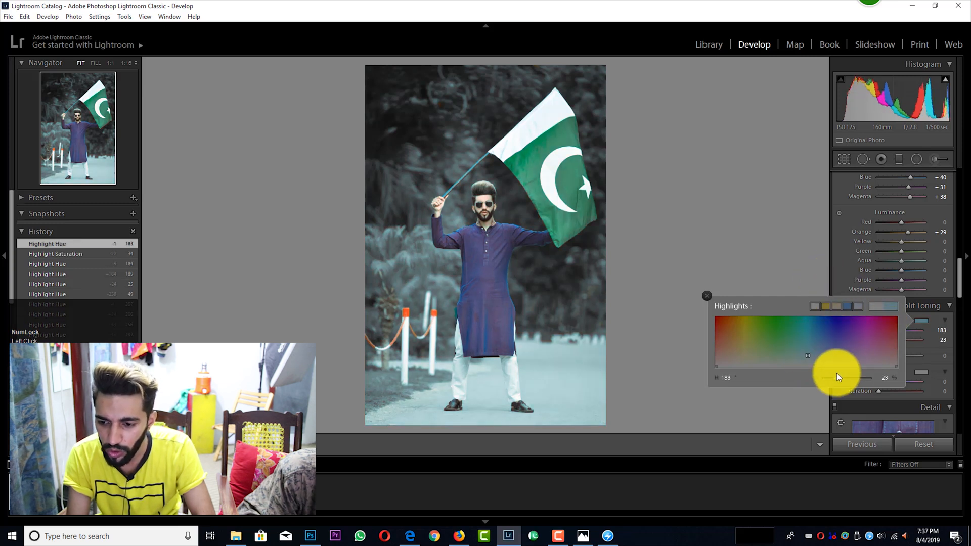
pyautogui.moveTo(835, 377); pyautogui.dragTo(824, 378)
pyautogui.click(837, 272)
# Step: Try several shadow tints in Split Toning, and return the shadow hue and saturation to 0
pyautogui.scroll(-1, 897, 363)
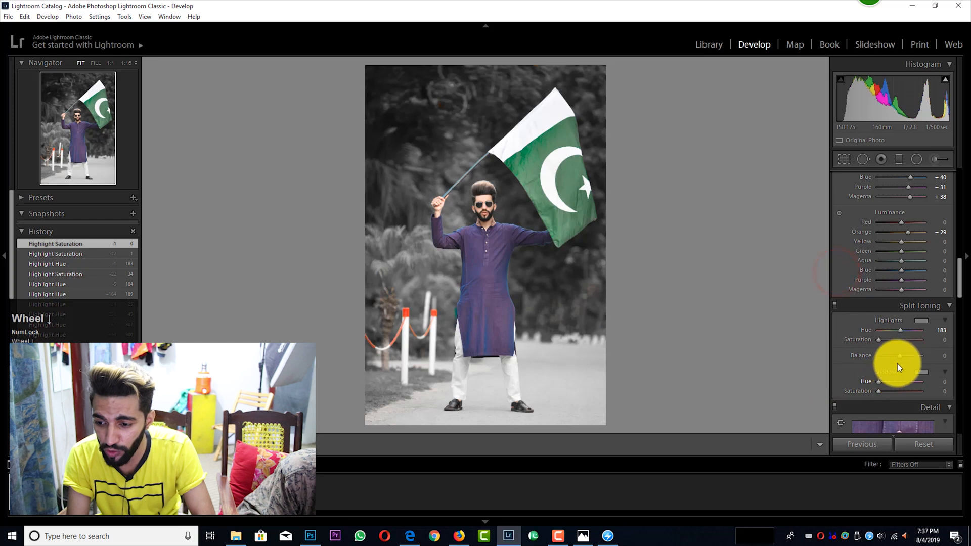
pyautogui.scroll(1, 921, 321)
pyautogui.click(920, 372)
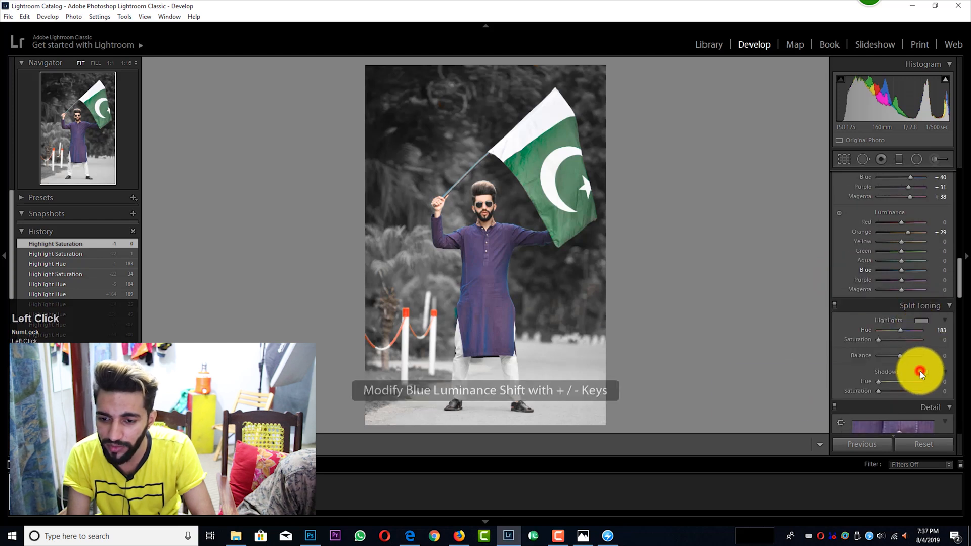
pyautogui.moveTo(732, 396); pyautogui.dragTo(824, 429)
pyautogui.click(814, 315)
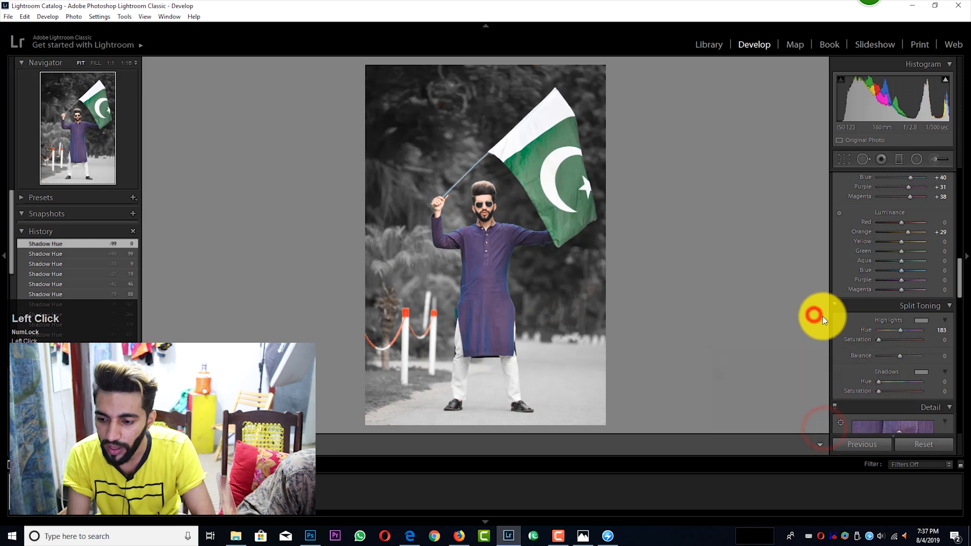
# Step: Set the Sharpening amount to 13 and the Noise Reduction luminance to 7
pyautogui.scroll(-5, 902, 347)
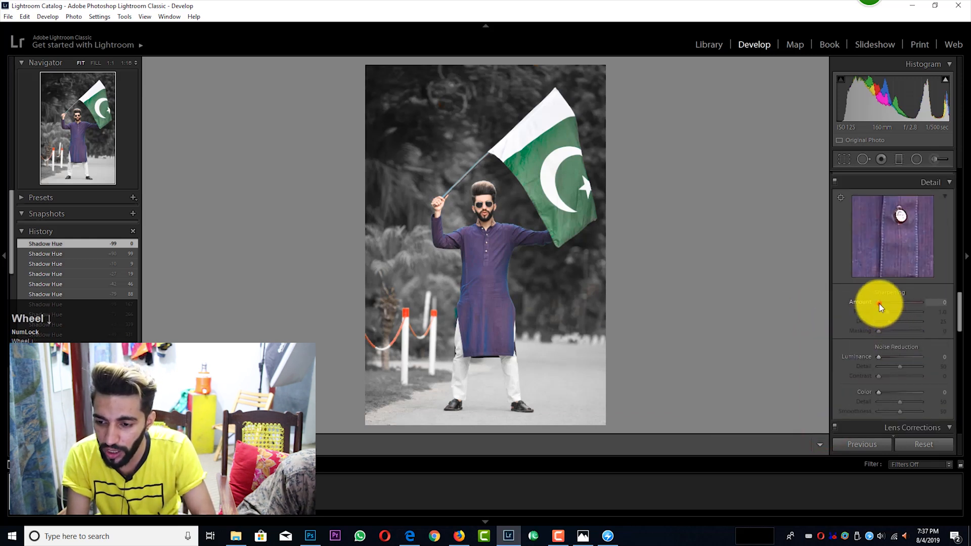
pyautogui.moveTo(879, 303); pyautogui.dragTo(882, 304)
pyautogui.moveTo(881, 356); pyautogui.dragTo(881, 354)
# Step: In Calibration, set Blue Primary hue to +21 and saturation to +12, Green Primary saturation to +24, and Red Primary saturation to +10
pyautogui.scroll(-10, 878, 329)
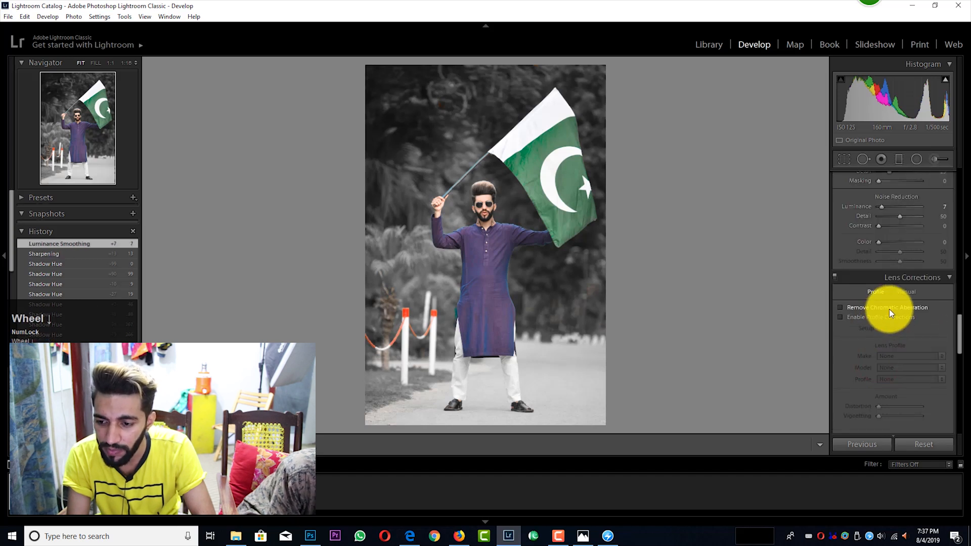
pyautogui.scroll(-8, 889, 311)
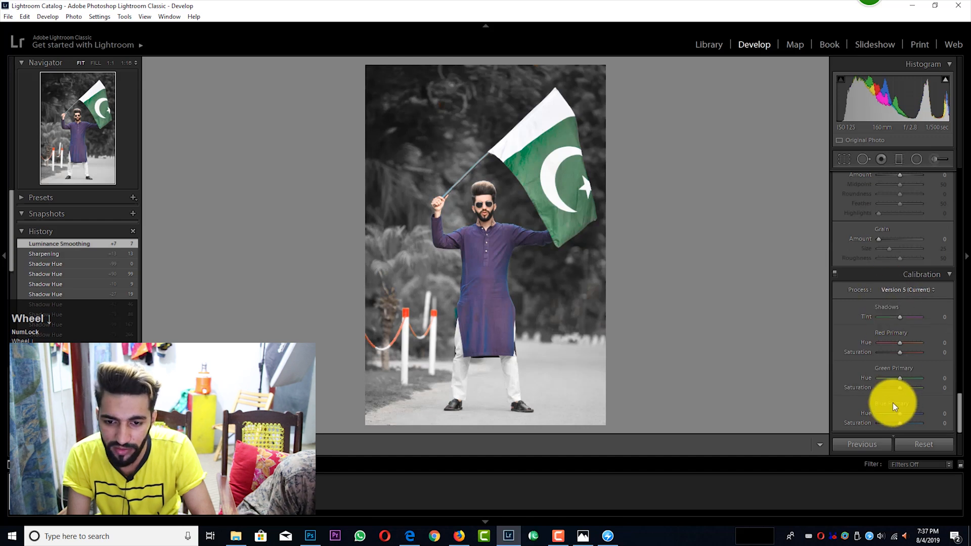
pyautogui.moveTo(898, 414); pyautogui.dragTo(905, 414)
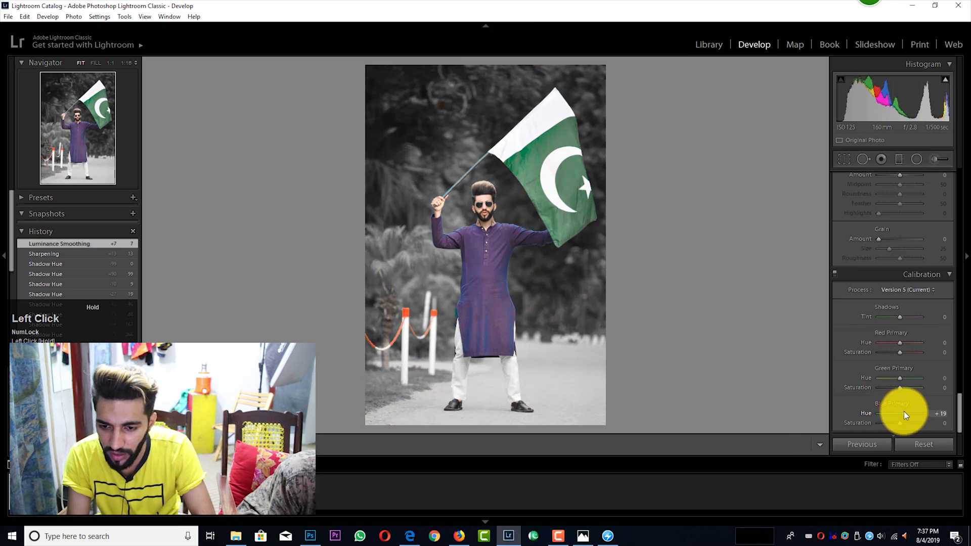
pyautogui.moveTo(899, 425); pyautogui.dragTo(904, 422)
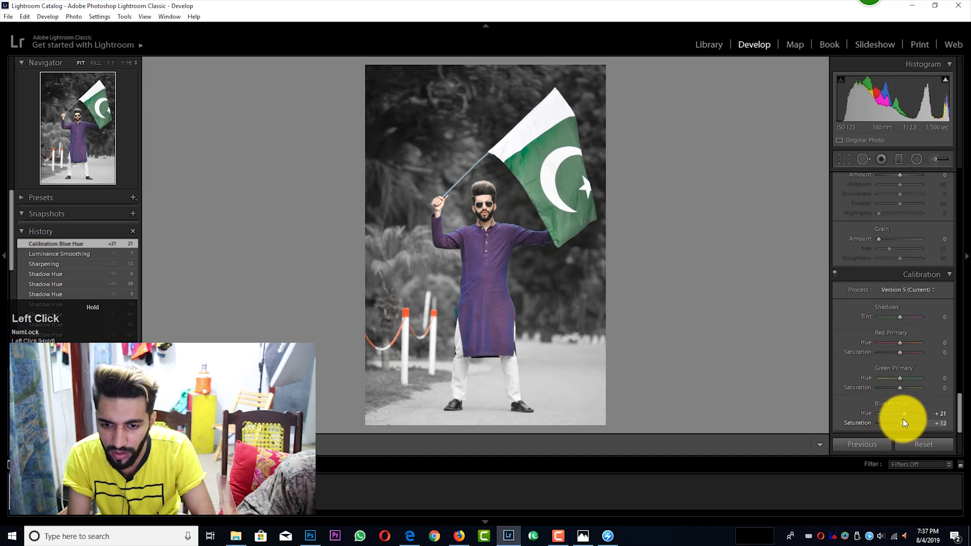
pyautogui.moveTo(899, 387); pyautogui.dragTo(905, 385)
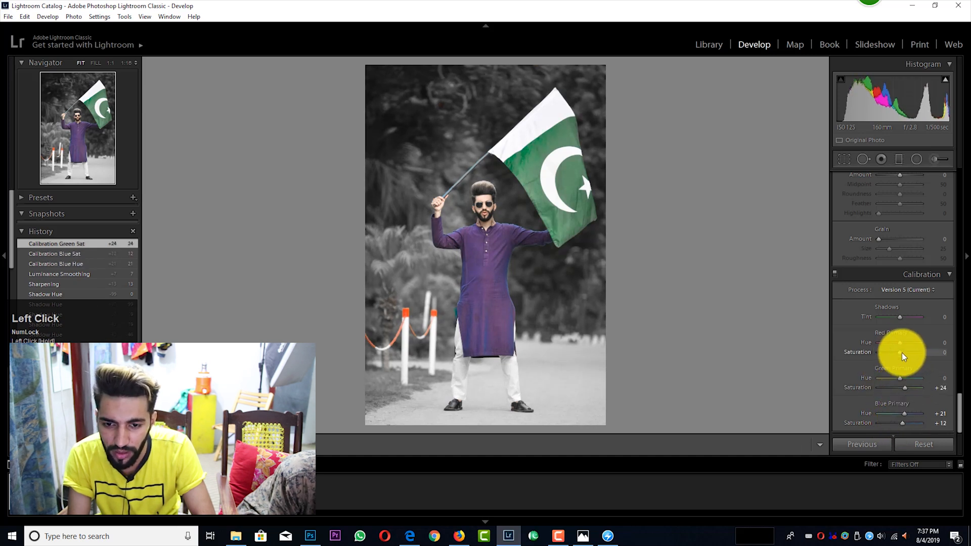
pyautogui.moveTo(906, 351); pyautogui.dragTo(903, 351)
pyautogui.scroll(5, 910, 269)
pyautogui.scroll(5, 908, 271)
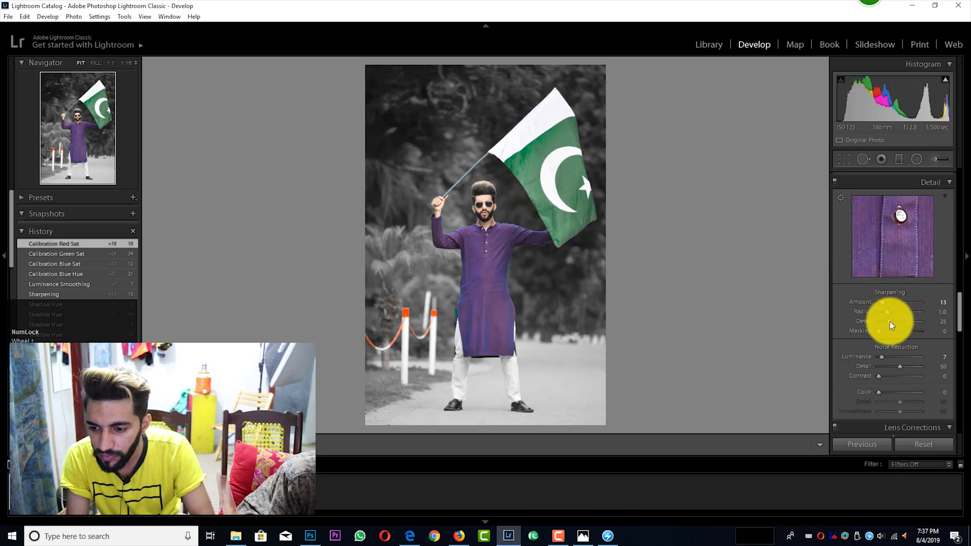
pyautogui.scroll(4, 890, 323)
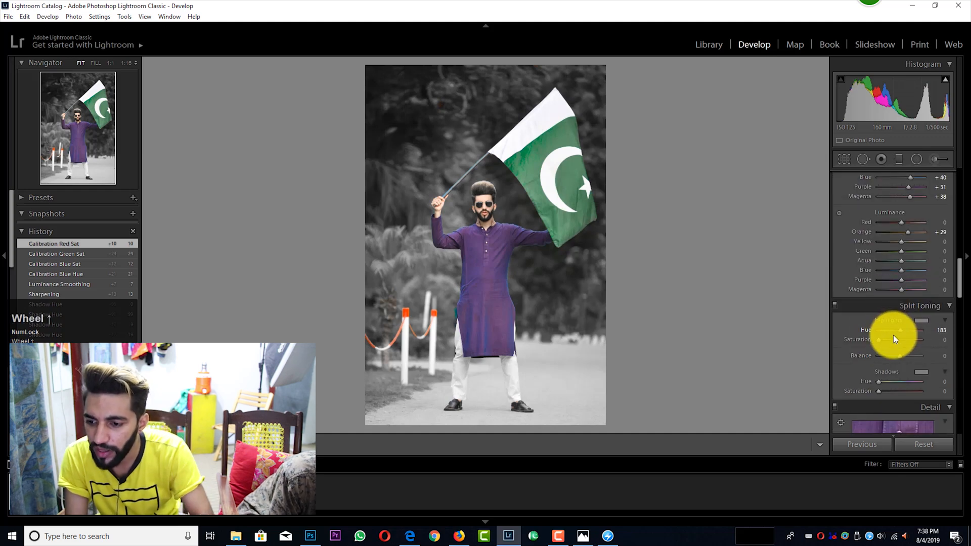
pyautogui.scroll(-5, 893, 319)
pyautogui.scroll(5, 894, 326)
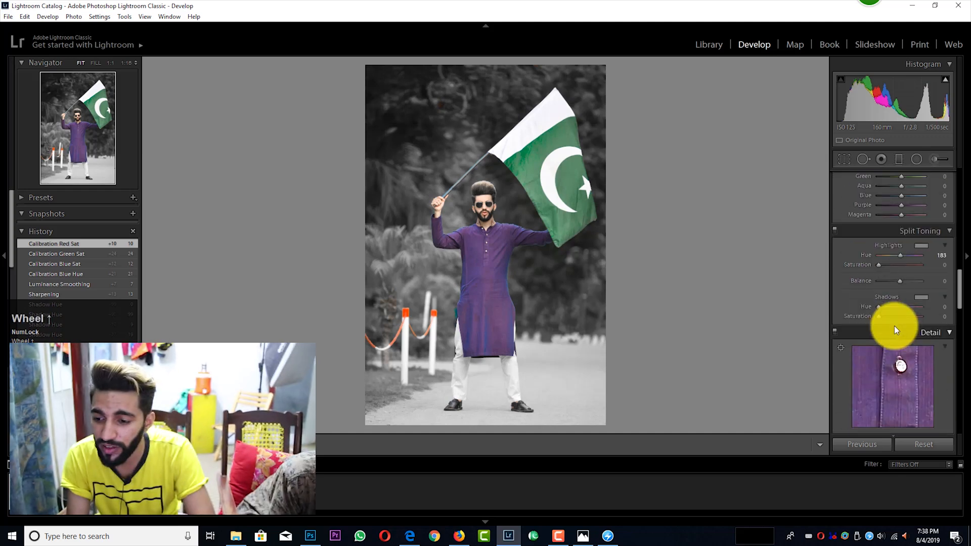
pyautogui.scroll(-2, 894, 326)
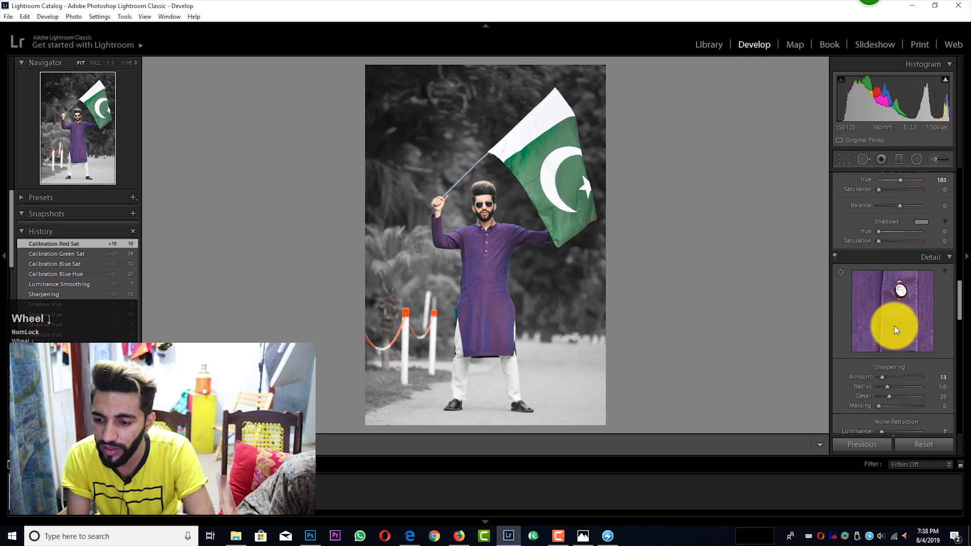
pyautogui.scroll(-3, 894, 326)
pyautogui.scroll(3, 895, 320)
pyautogui.scroll(3, 902, 285)
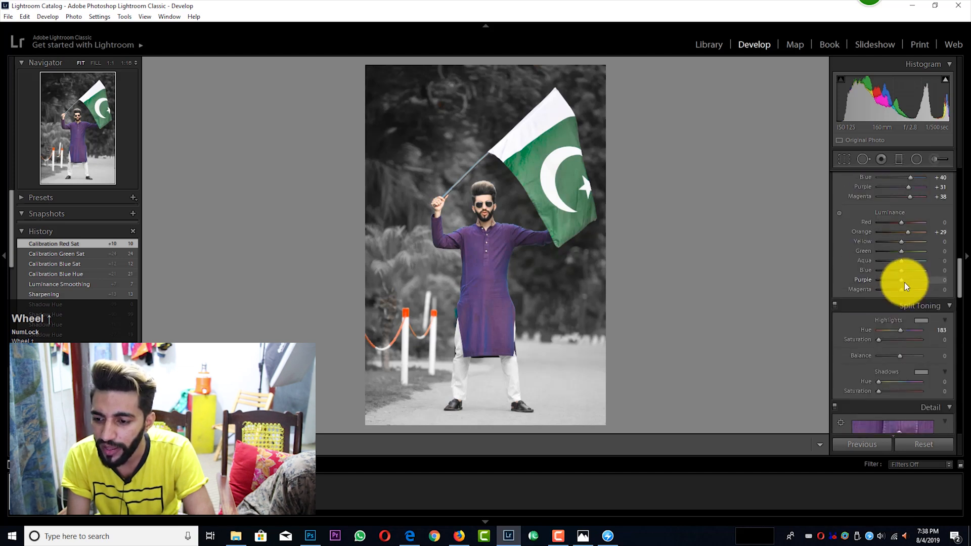
# Step: Adjust the white and black end points of the RGB tone curve, moving the black point to about 2.0 / 1.6 %
pyautogui.scroll(7, 904, 281)
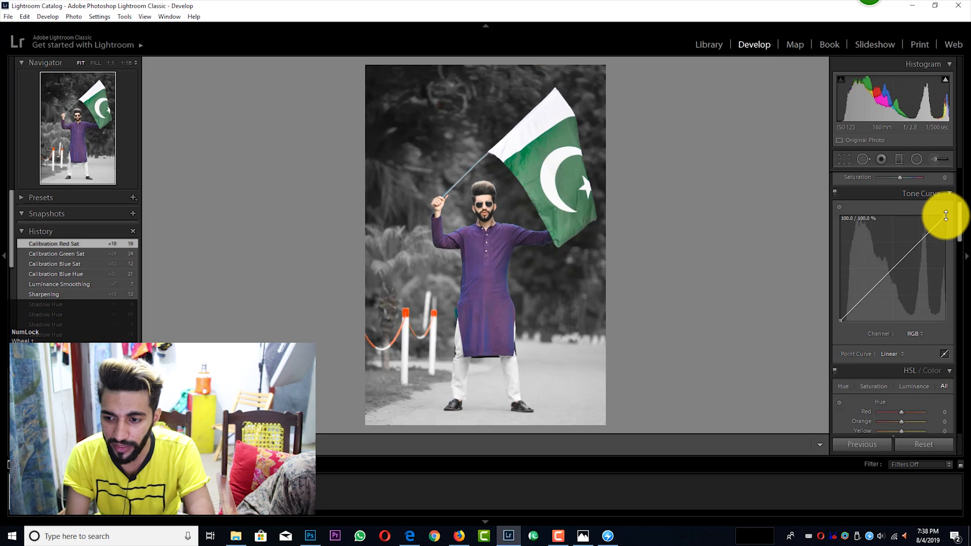
pyautogui.moveTo(946, 216); pyautogui.dragTo(945, 209)
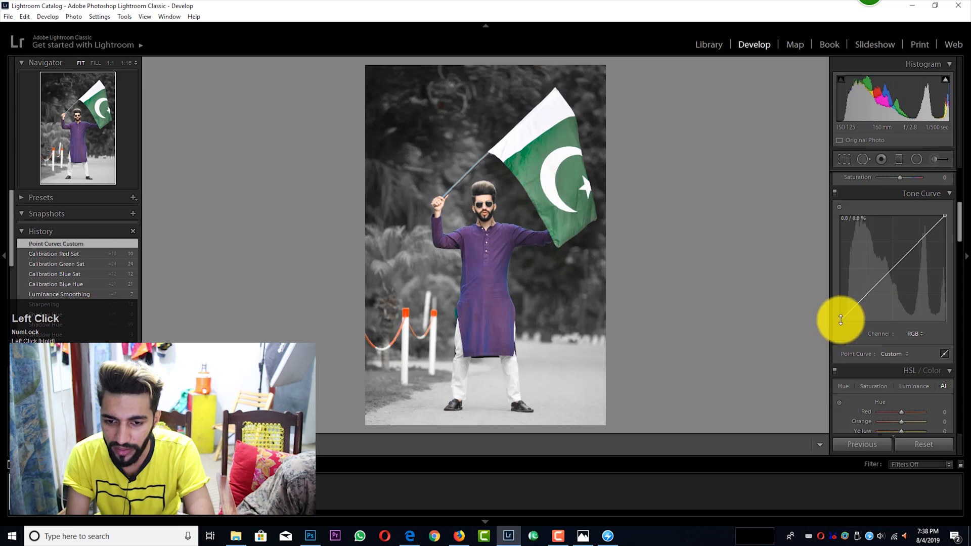
pyautogui.moveTo(842, 320); pyautogui.dragTo(841, 320)
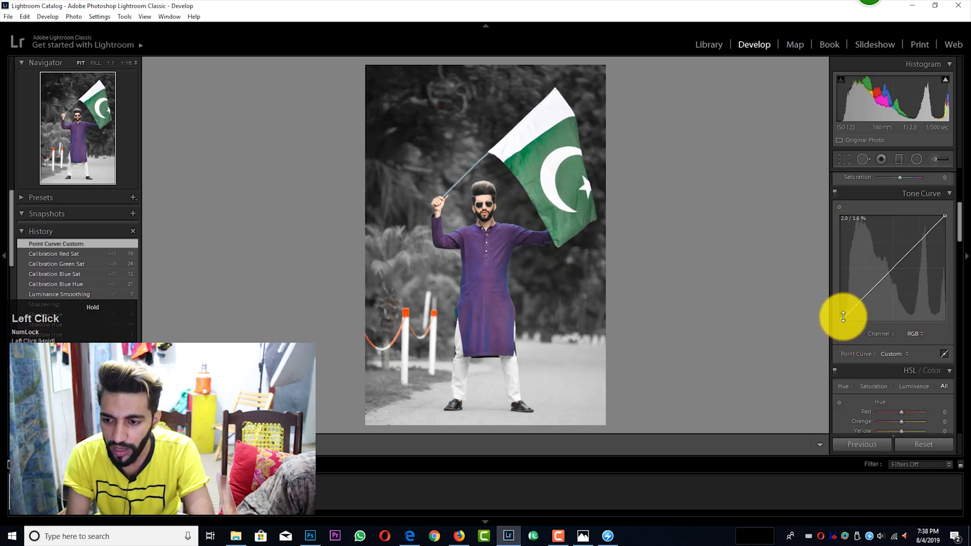
# Step: Shift the black point and white point of the Red channel tone curve slightly inward
pyautogui.click(918, 335)
pyautogui.click(887, 358)
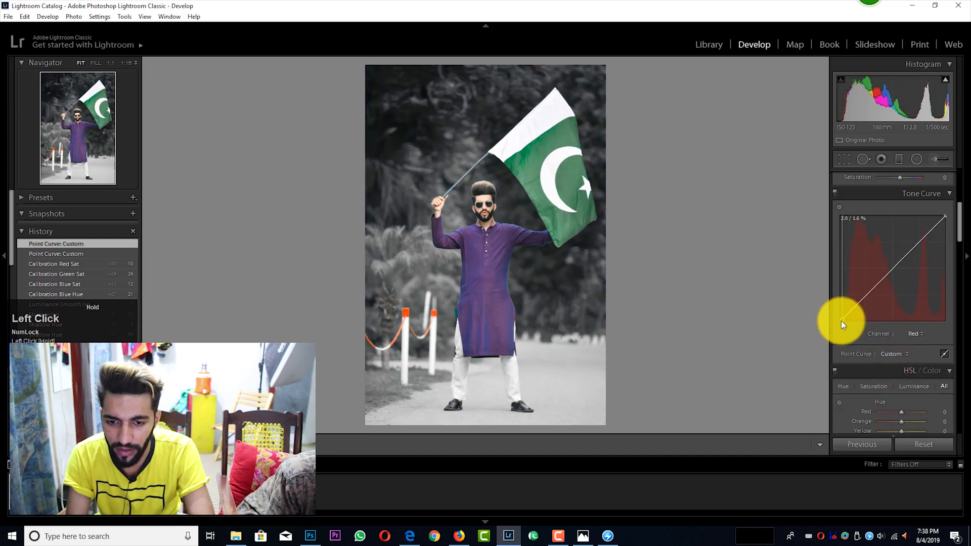
pyautogui.click(921, 247)
pyautogui.moveTo(946, 216); pyautogui.dragTo(947, 217)
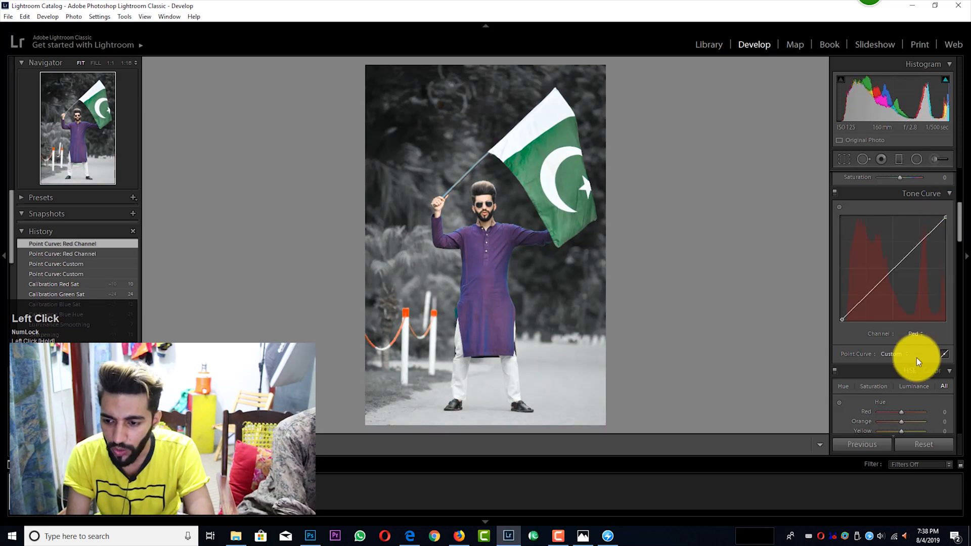
# Step: Lower the white point of the Green channel tone curve slightly
pyautogui.click(915, 333)
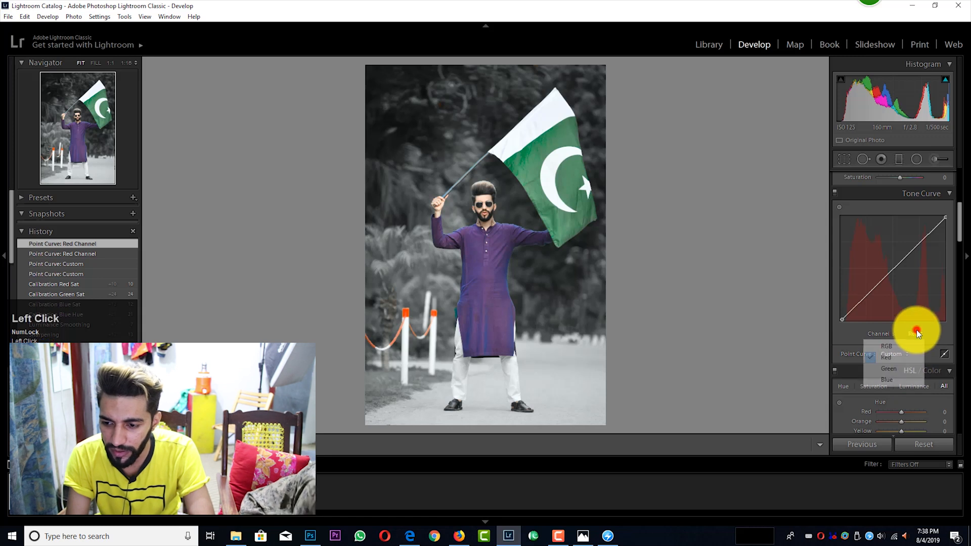
pyautogui.click(889, 368)
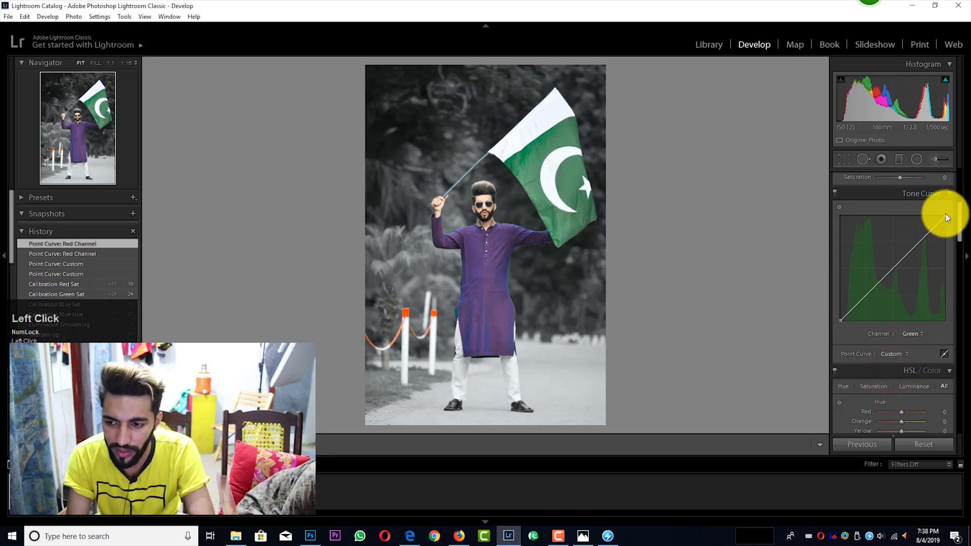
pyautogui.moveTo(946, 216); pyautogui.dragTo(946, 219)
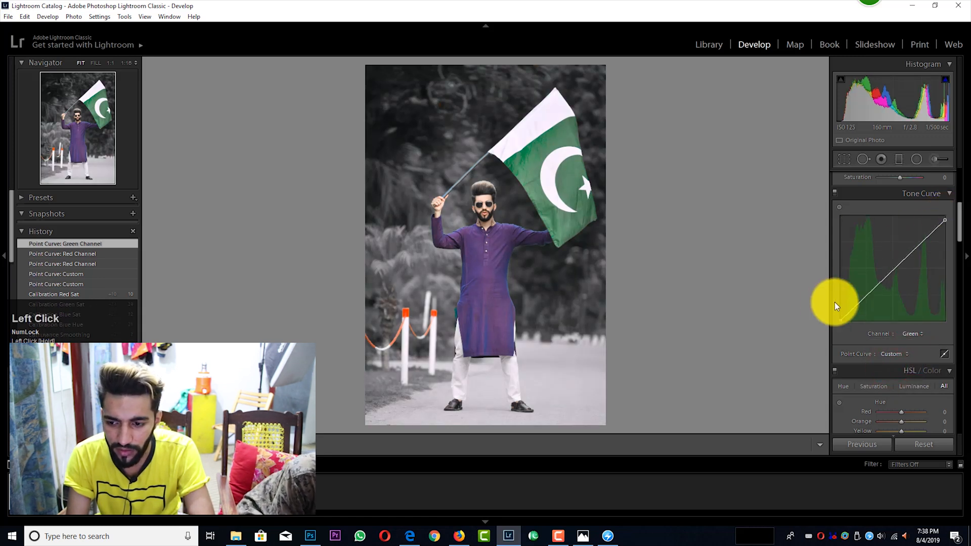
# Step: Try to adjust the black point of the Green channel tone curve, and undo the curve change
pyautogui.moveTo(841, 321); pyautogui.dragTo(841, 323)
pyautogui.hotkey('ctrl', 'z')
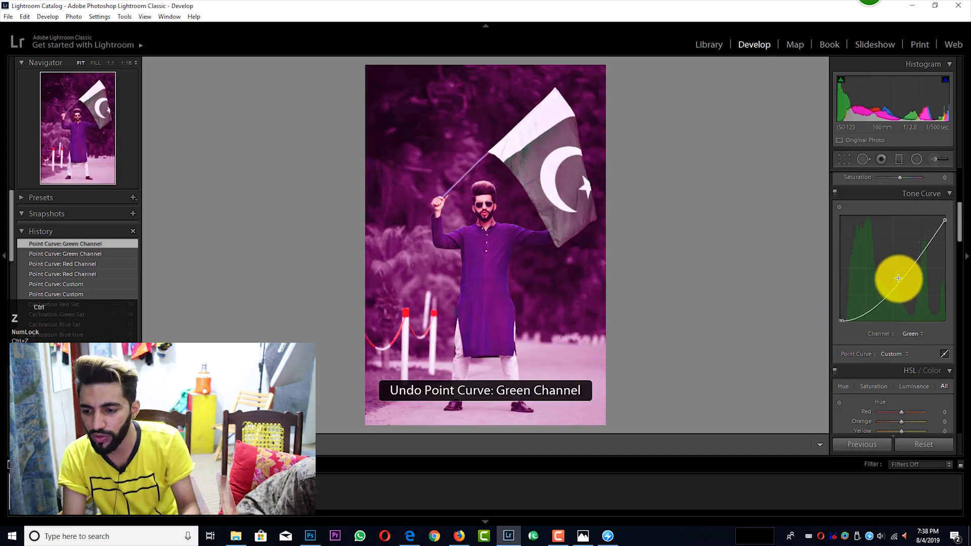
pyautogui.moveTo(839, 321); pyautogui.dragTo(838, 323)
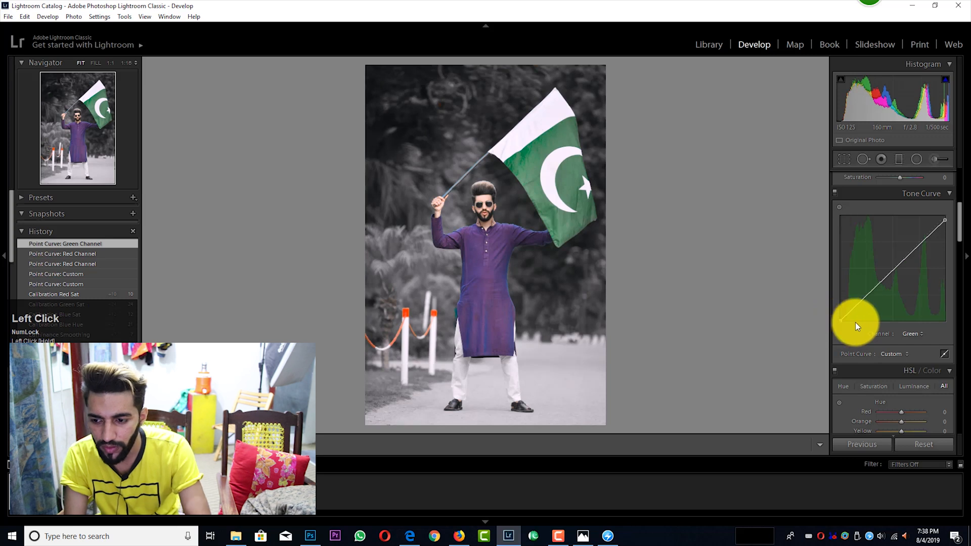
# Step: Shift the black point and white point of the Blue channel tone curve slightly inward
pyautogui.click(912, 338)
pyautogui.click(898, 379)
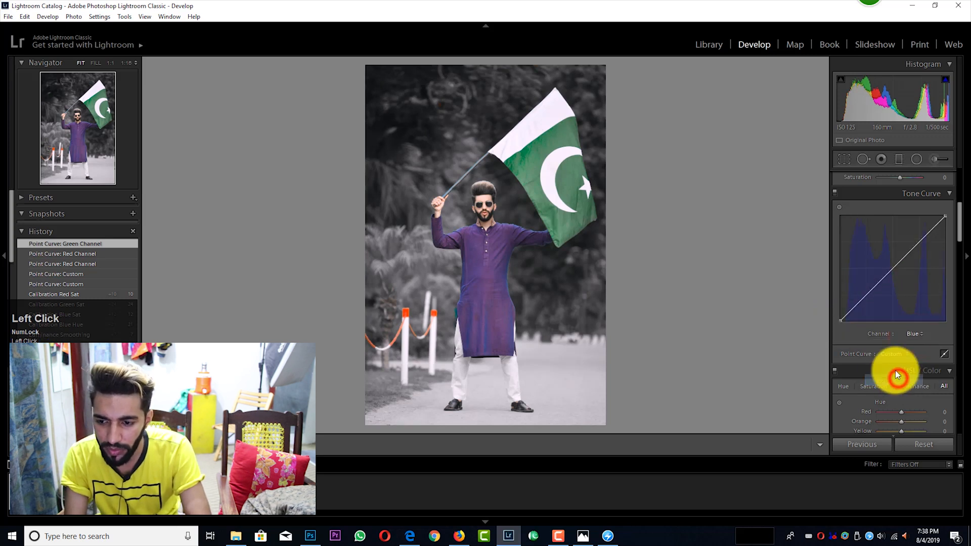
pyautogui.moveTo(840, 315); pyautogui.dragTo(840, 319)
pyautogui.hotkey('ctrl', 'z')
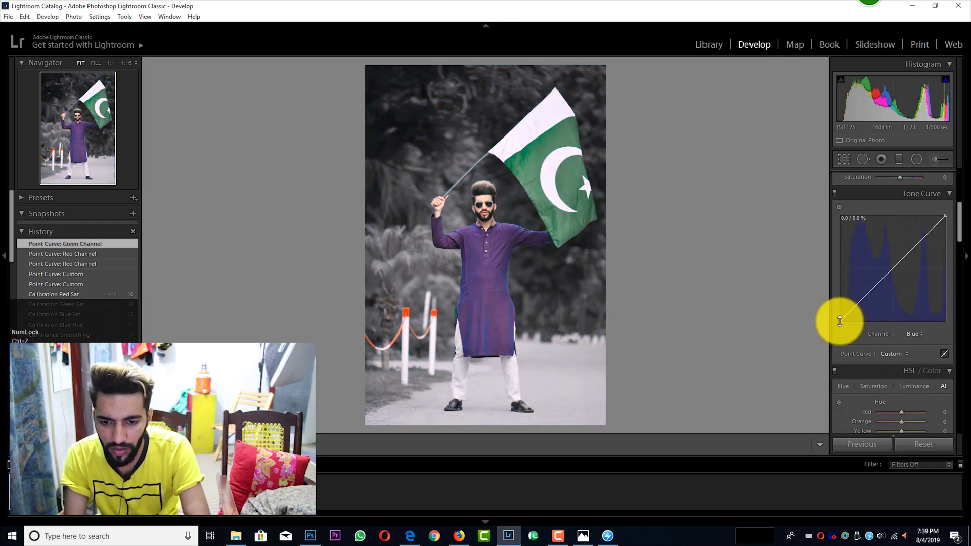
pyautogui.moveTo(839, 322); pyautogui.dragTo(841, 324)
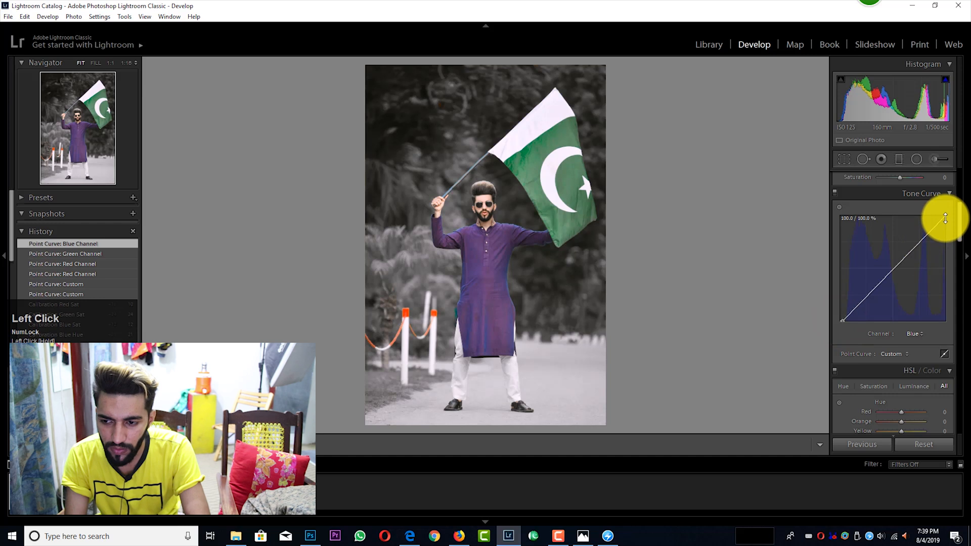
pyautogui.moveTo(944, 217)
pyautogui.mouseDown()
pyautogui.moveTo(948, 225)
pyautogui.moveTo(944, 216)
pyautogui.mouseUp()
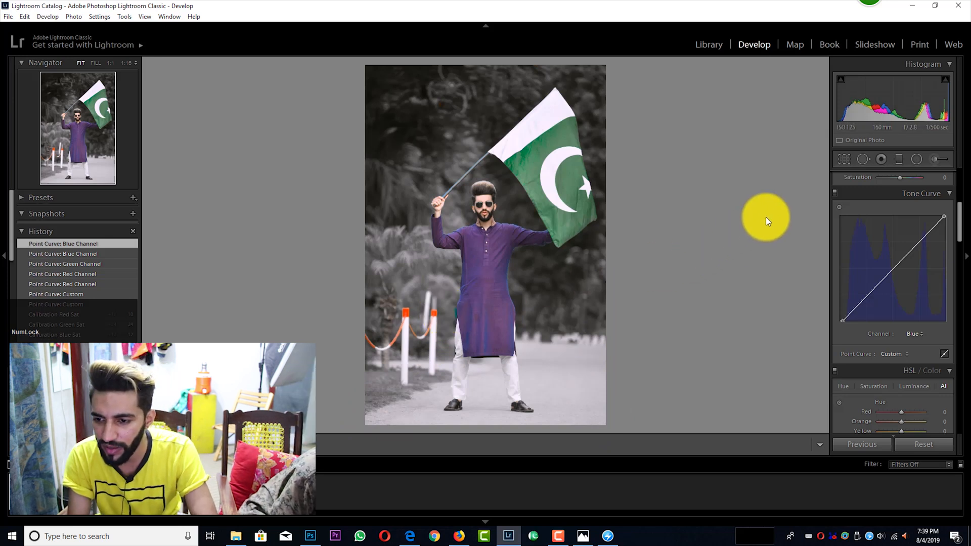
# Step: Add a graduated filter across the road at the subject's legs and set its Exposure to -0.09
pyautogui.click(900, 157)
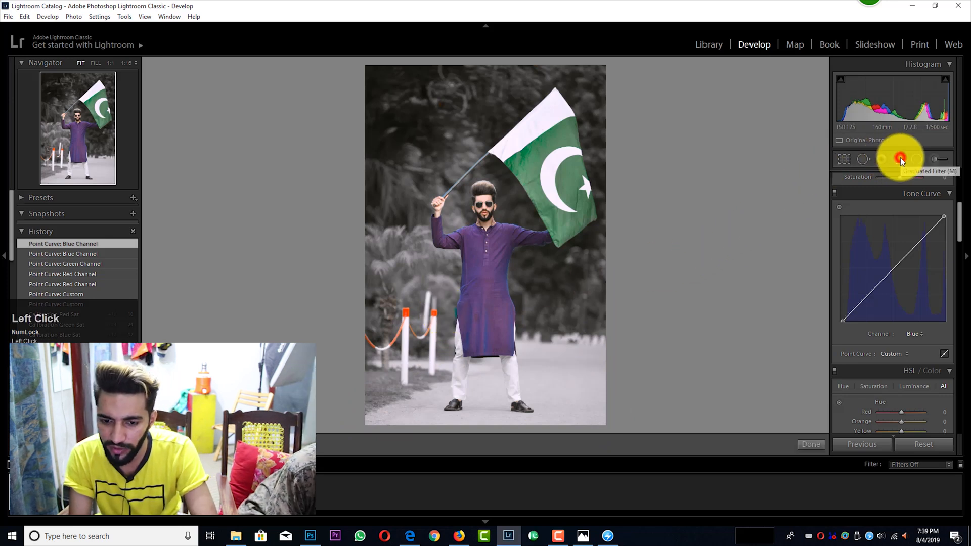
pyautogui.click(899, 157)
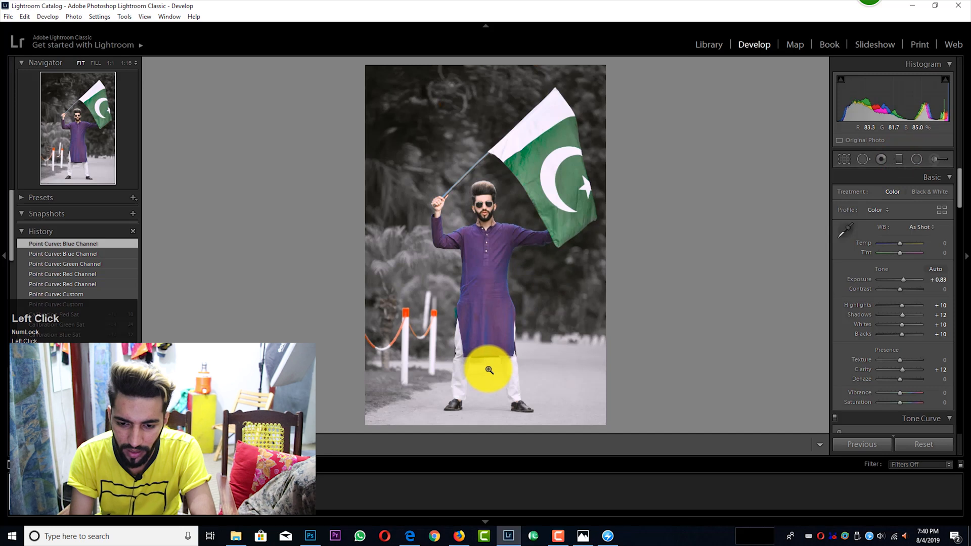
pyautogui.click(893, 159)
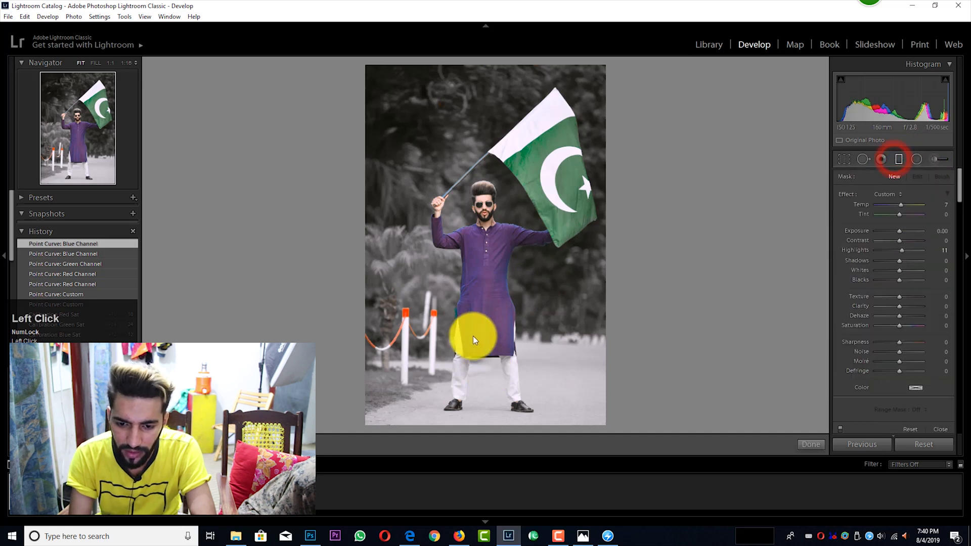
pyautogui.moveTo(487, 369); pyautogui.dragTo(491, 395)
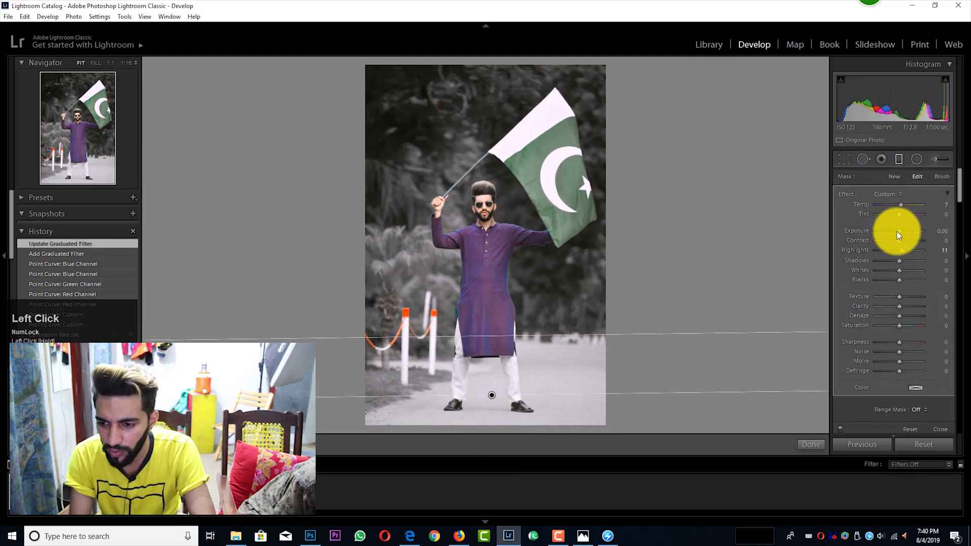
pyautogui.moveTo(896, 232); pyautogui.dragTo(897, 232)
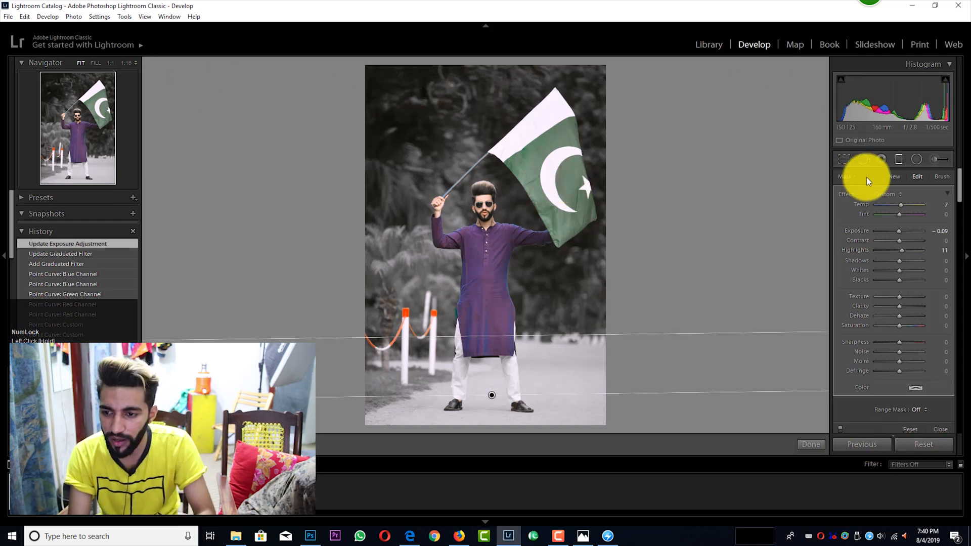
# Step: Dismiss the Smart Preview prompt and send the flag portrait to Adobe Photoshop CC 2019 using the Edit a Copy option
pyautogui.click(848, 156)
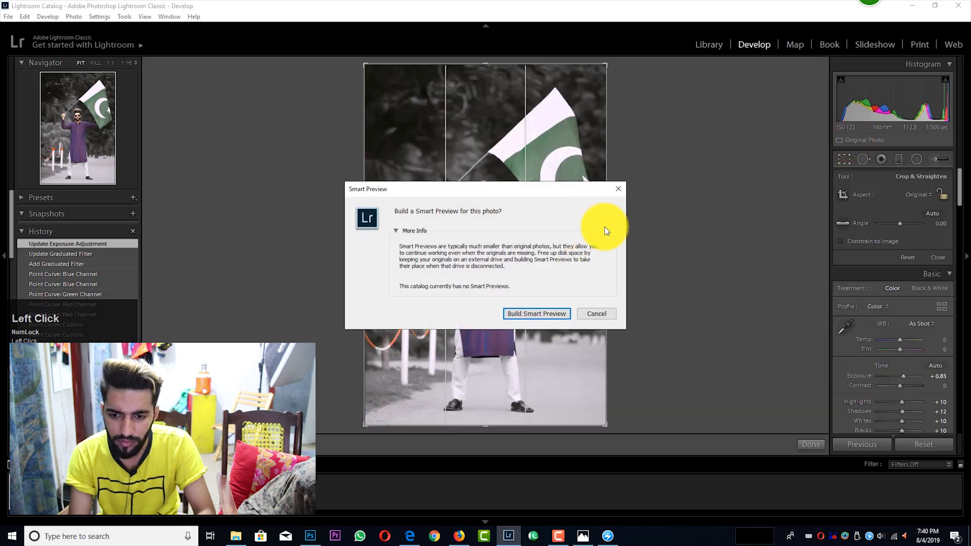
pyautogui.click(620, 186)
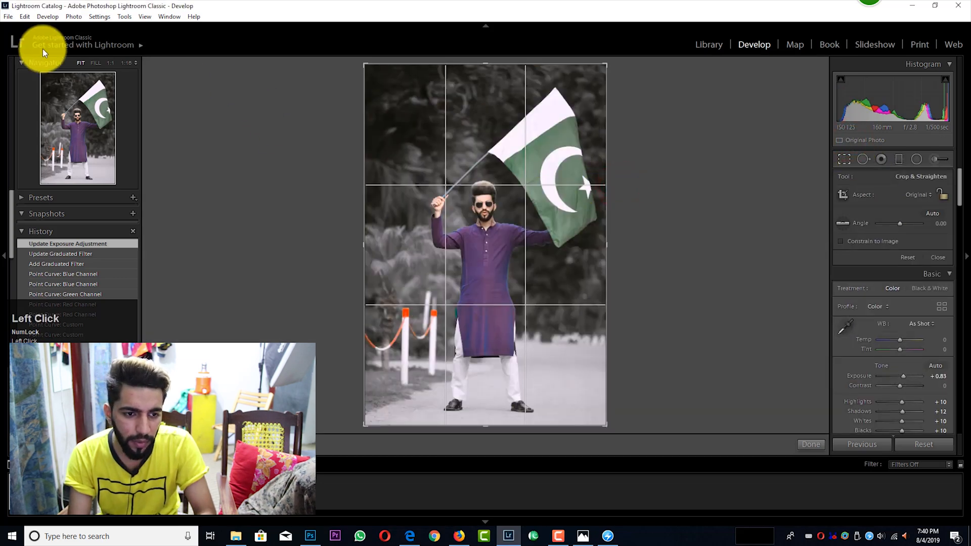
pyautogui.click(25, 17)
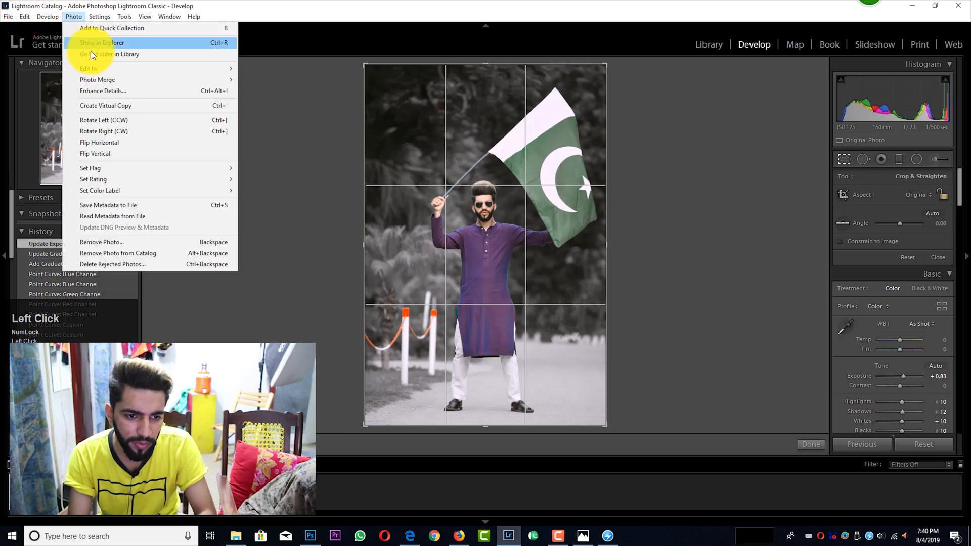
pyautogui.moveTo(97, 66)
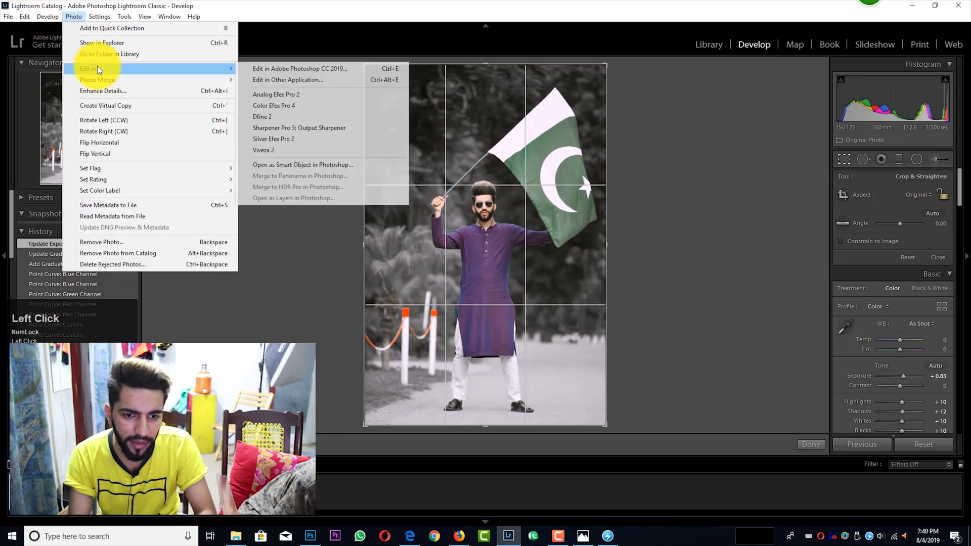
pyautogui.click(291, 69)
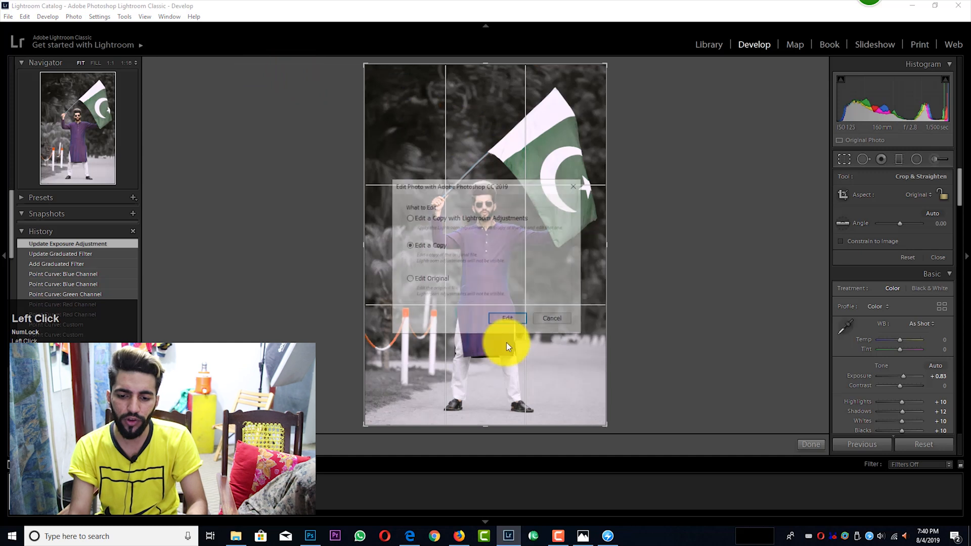
pyautogui.click(508, 319)
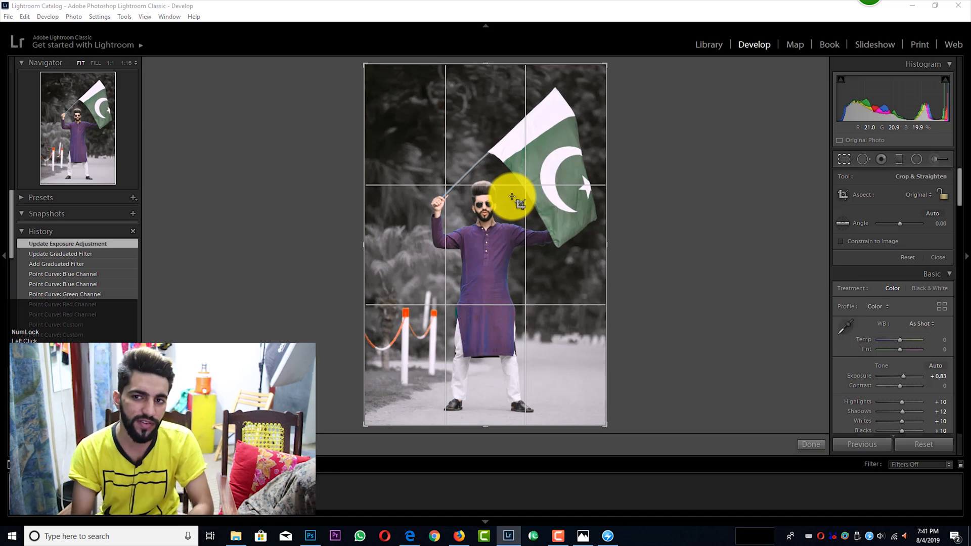
pyautogui.click(529, 278)
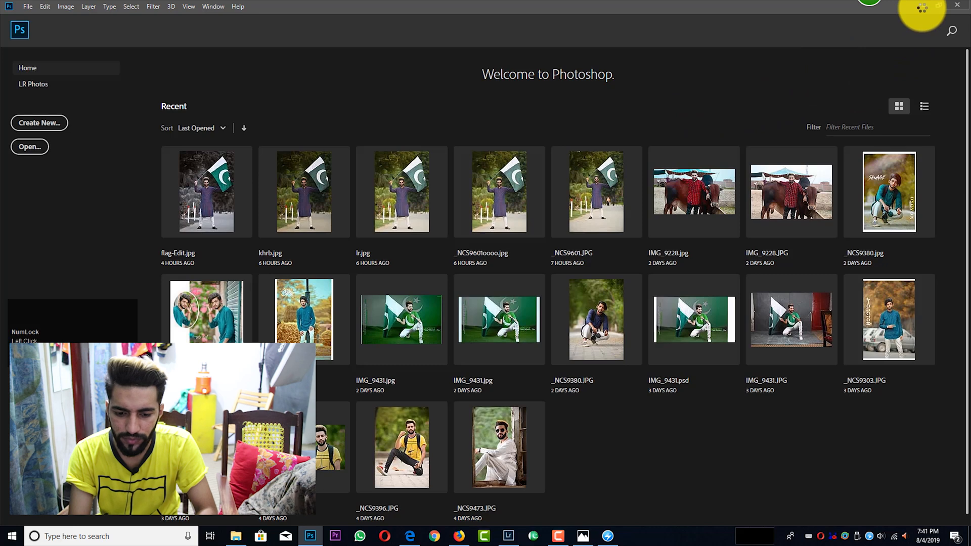
# Step: Switch to File Explorer and preview the green 14 August Urdu greeting image in the "new text" folder, closing the viewer after inspection
pyautogui.click(236, 535)
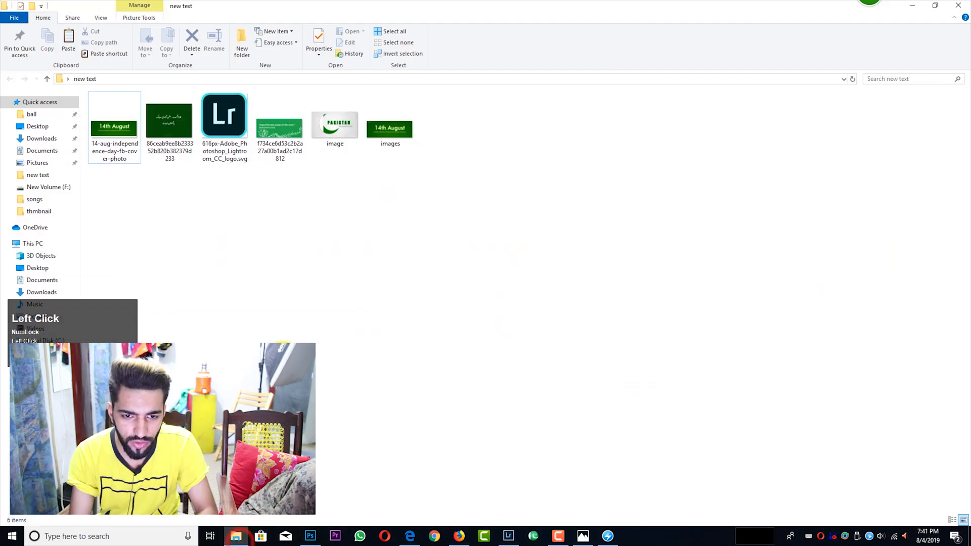
pyautogui.rightClick(239, 211)
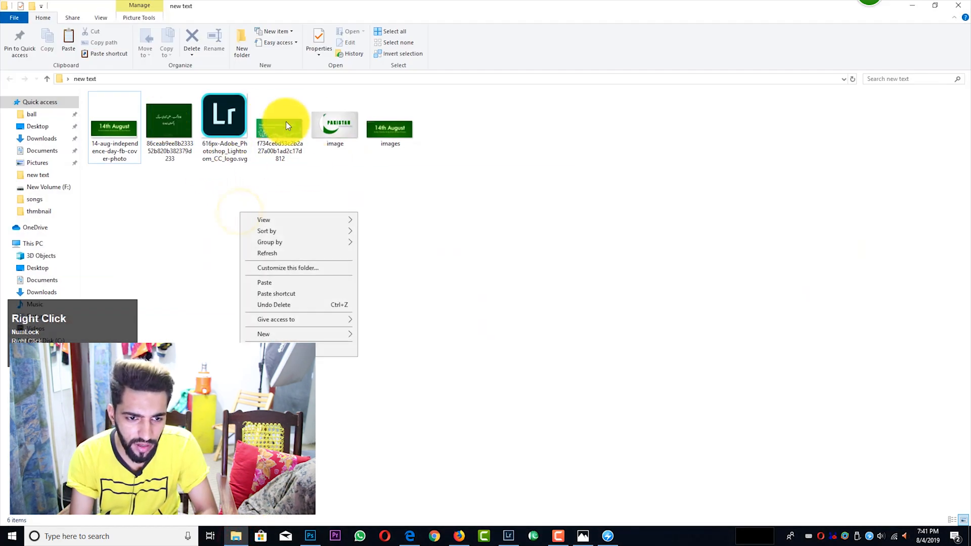
pyautogui.click(170, 127)
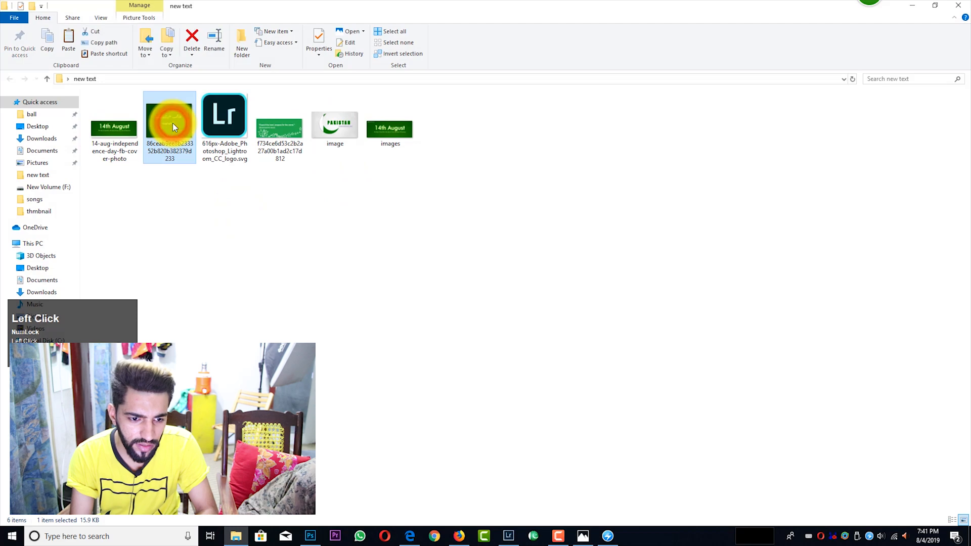
pyautogui.doubleClick(172, 125)
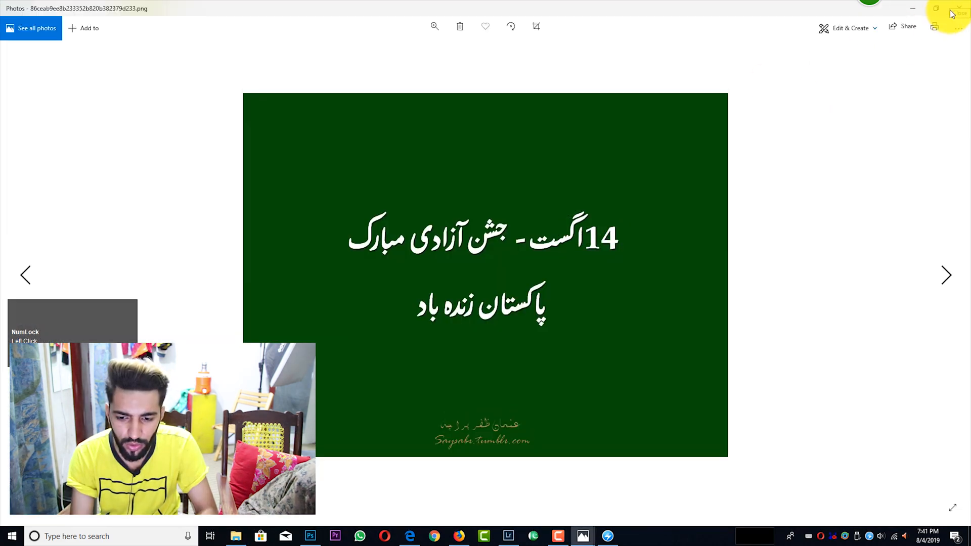
pyautogui.click(958, 8)
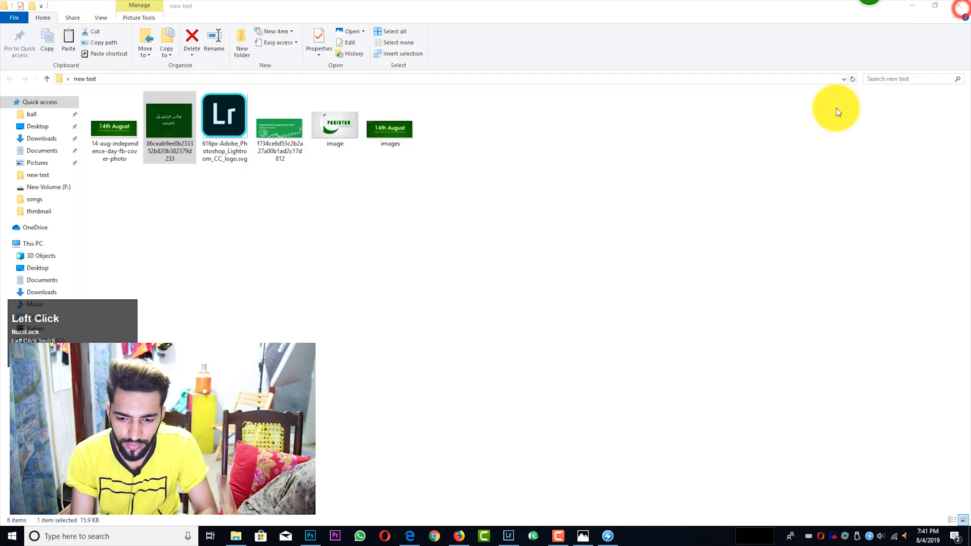
# Step: Switch to Photoshop and open flag-Edit.jpg from Camera Raw as an image document
pyautogui.click(311, 536)
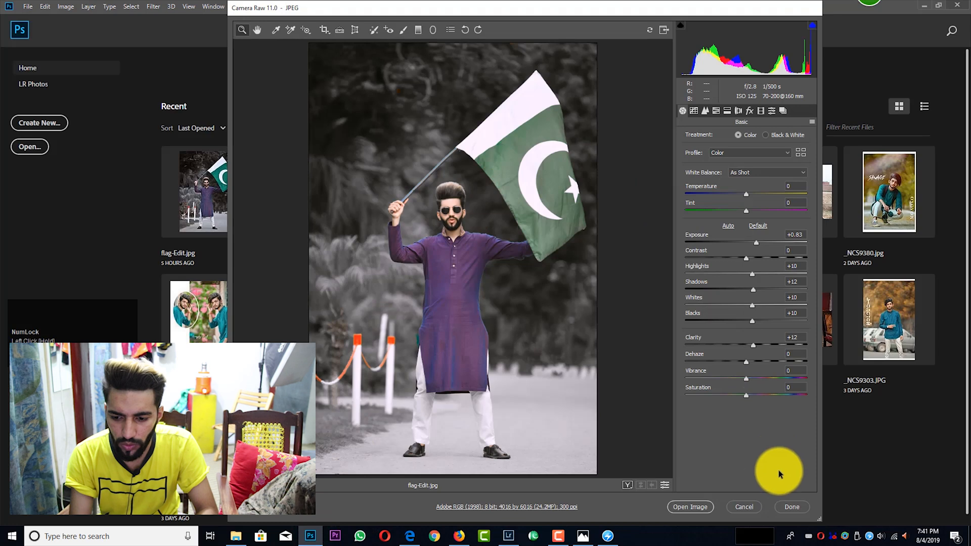
pyautogui.click(695, 507)
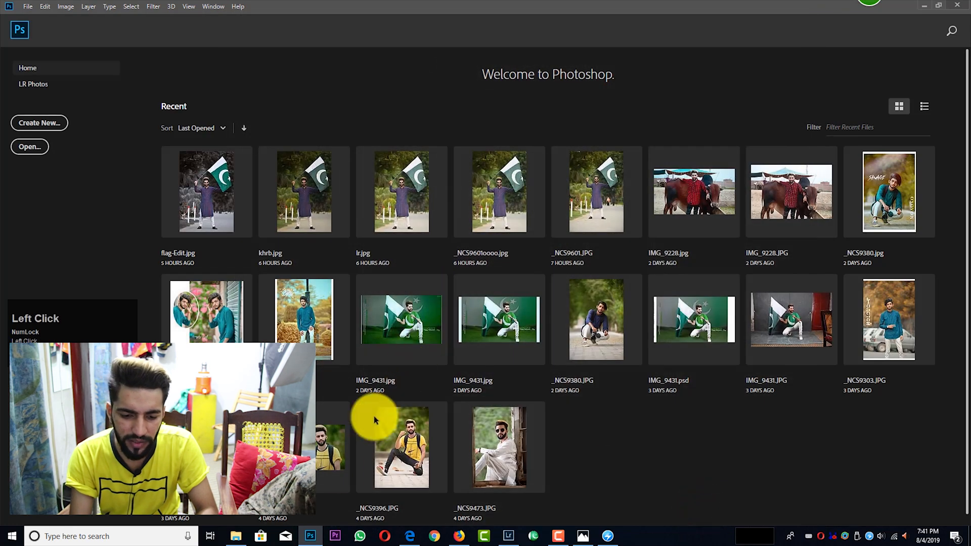
# Step: Try to bring the green Urdu greeting image from the "new text" folder into Photoshop
pyautogui.click(237, 536)
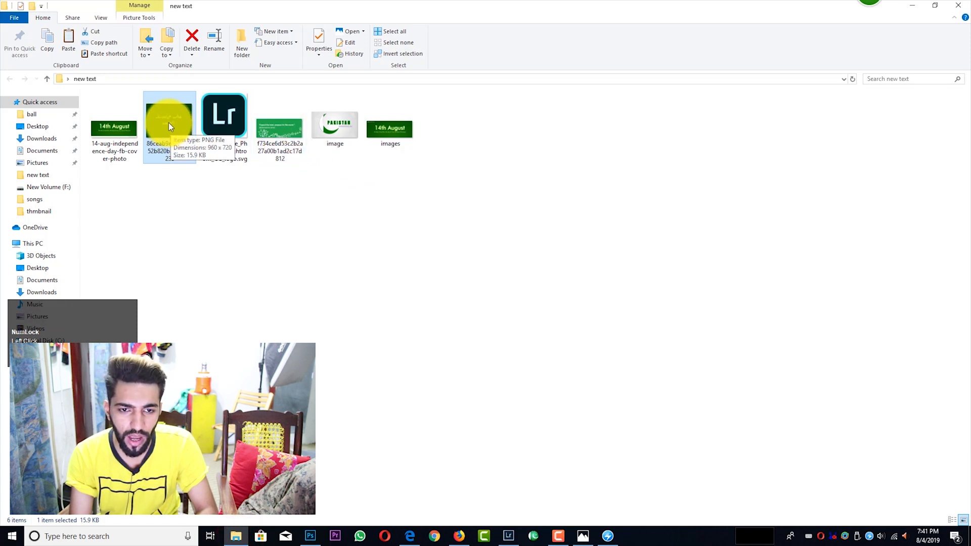
pyautogui.moveTo(169, 123); pyautogui.dragTo(524, 256)
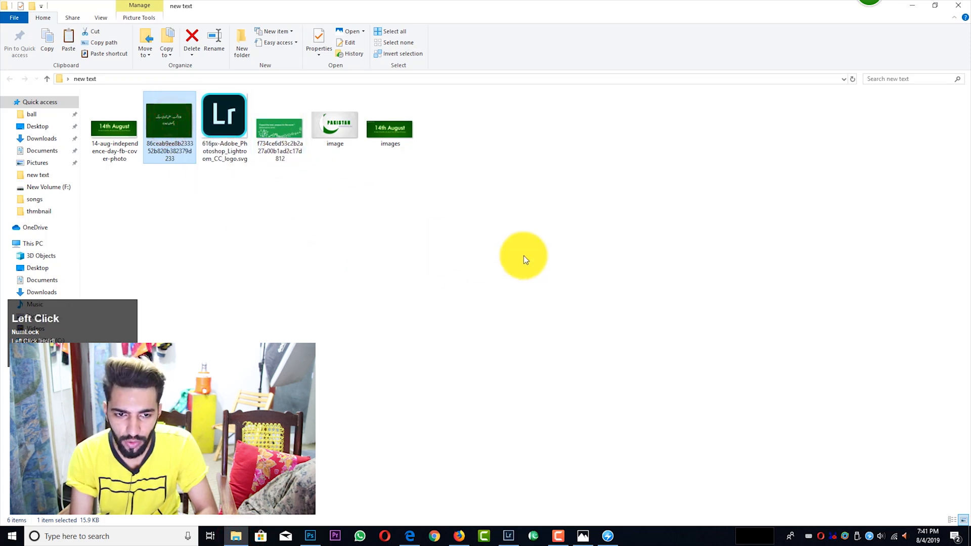
pyautogui.moveTo(183, 132); pyautogui.dragTo(426, 321)
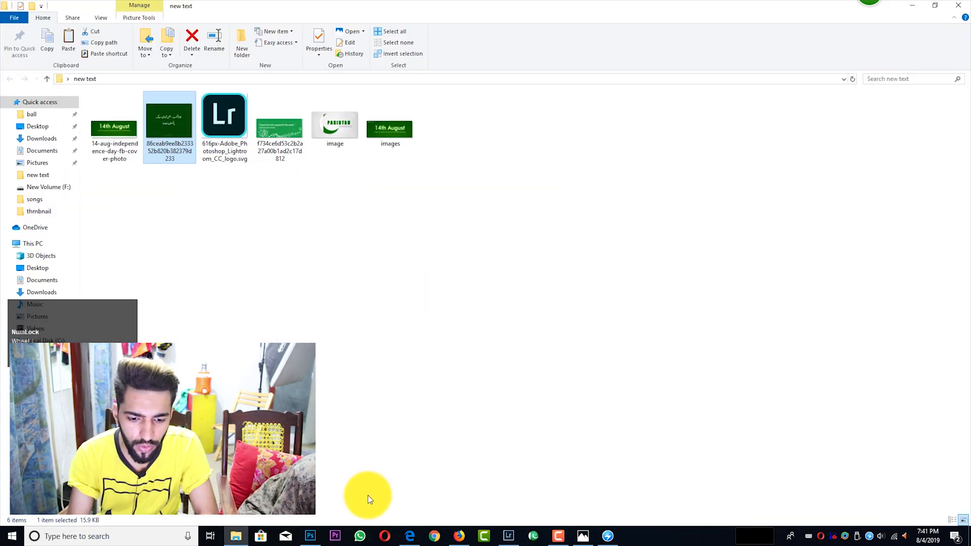
pyautogui.click(309, 537)
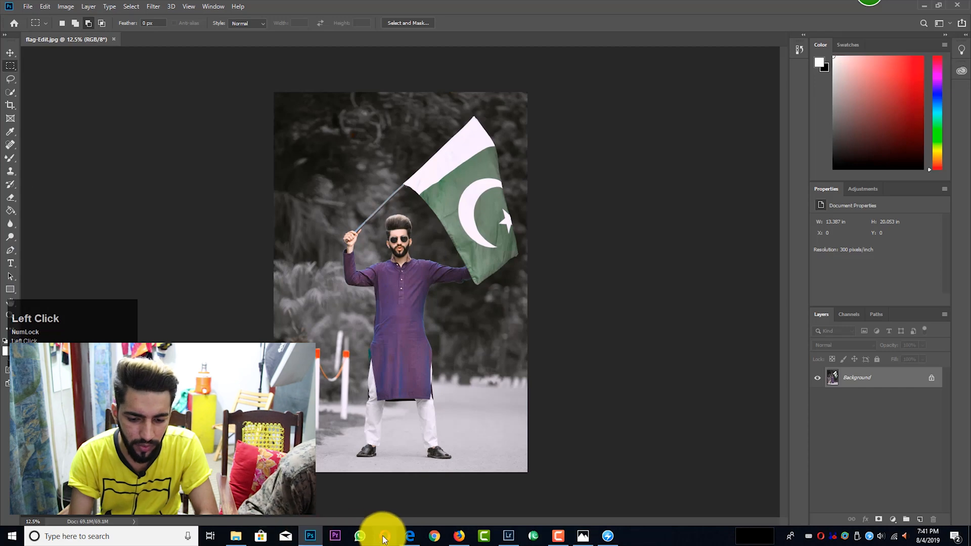
# Step: Place the green Urdu greeting image from the "new text" folder over the photo's upper part and set its blend mode to Color Dodge
pyautogui.click(236, 536)
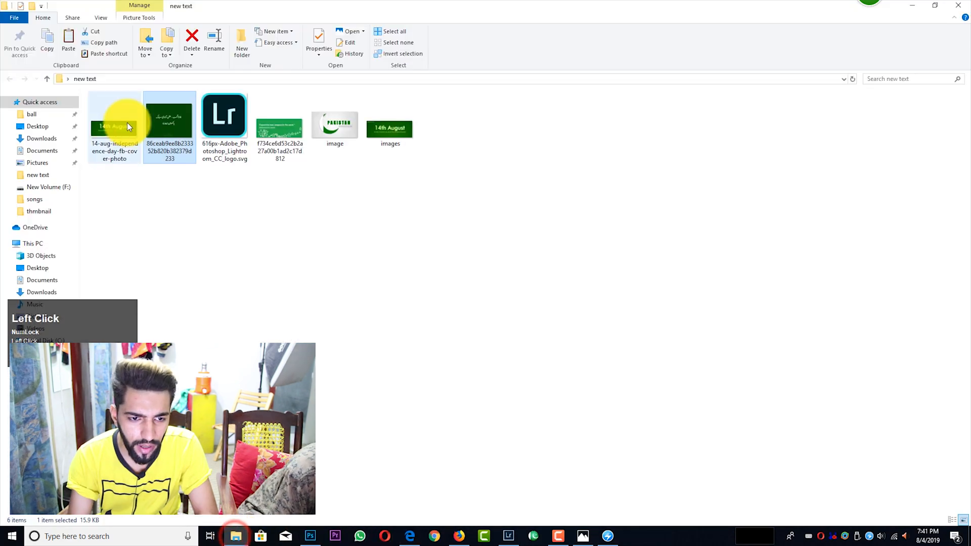
pyautogui.moveTo(168, 131); pyautogui.dragTo(412, 98)
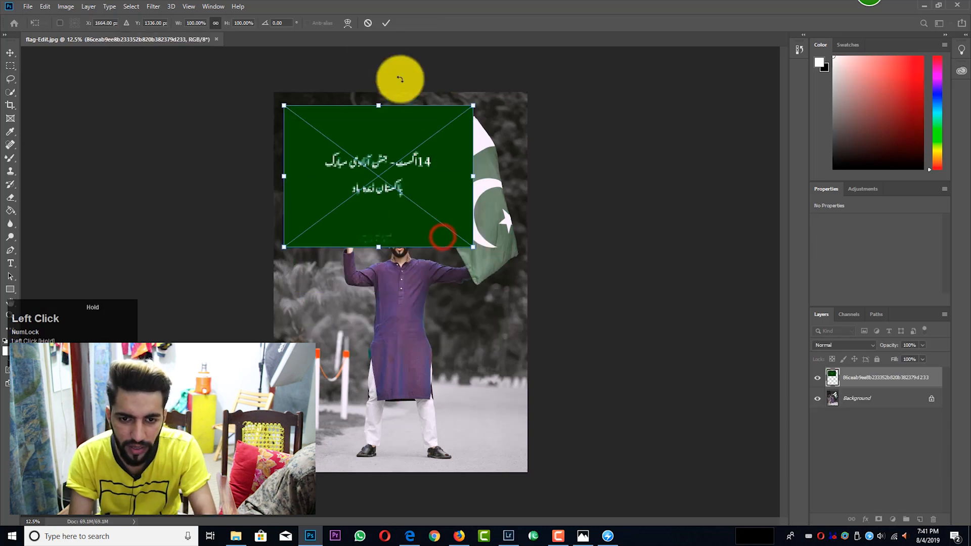
pyautogui.click(388, 24)
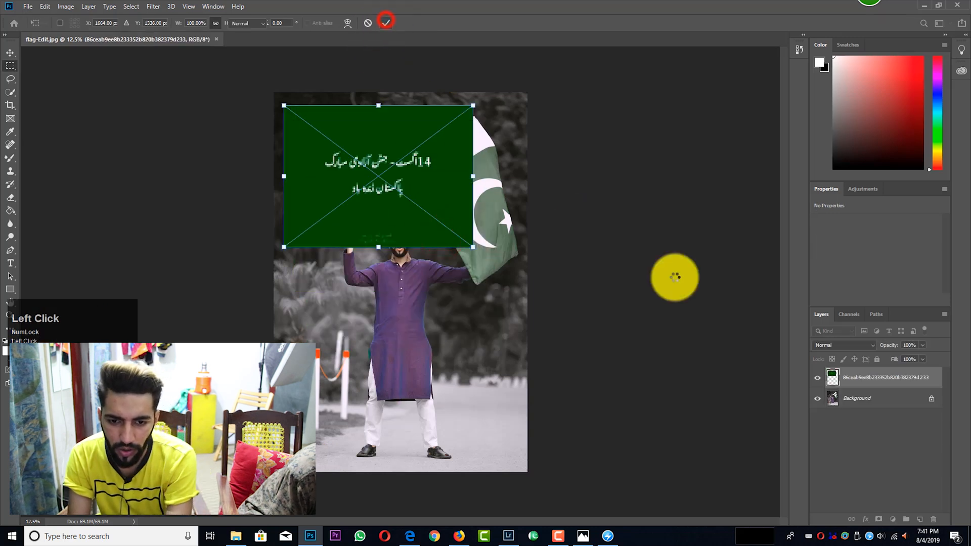
pyautogui.click(841, 347)
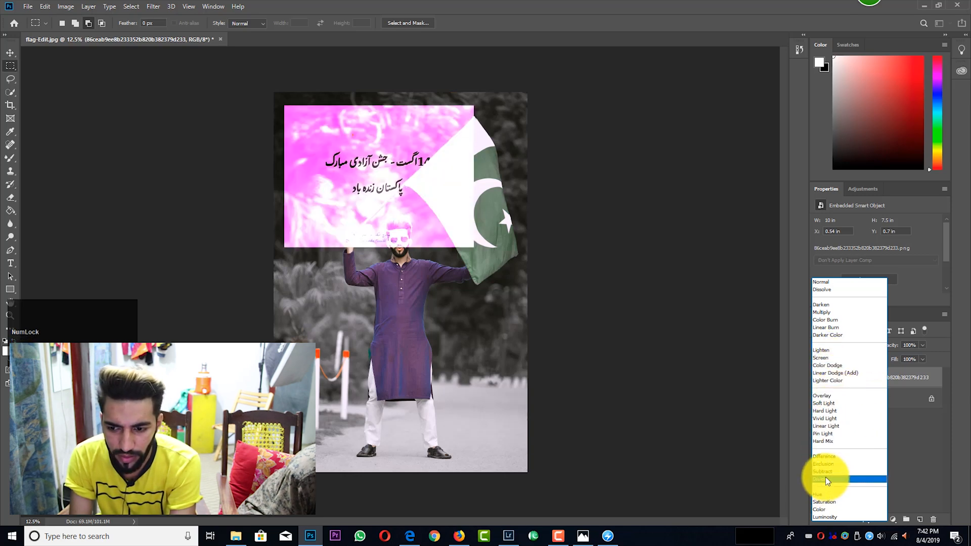
pyautogui.click(830, 365)
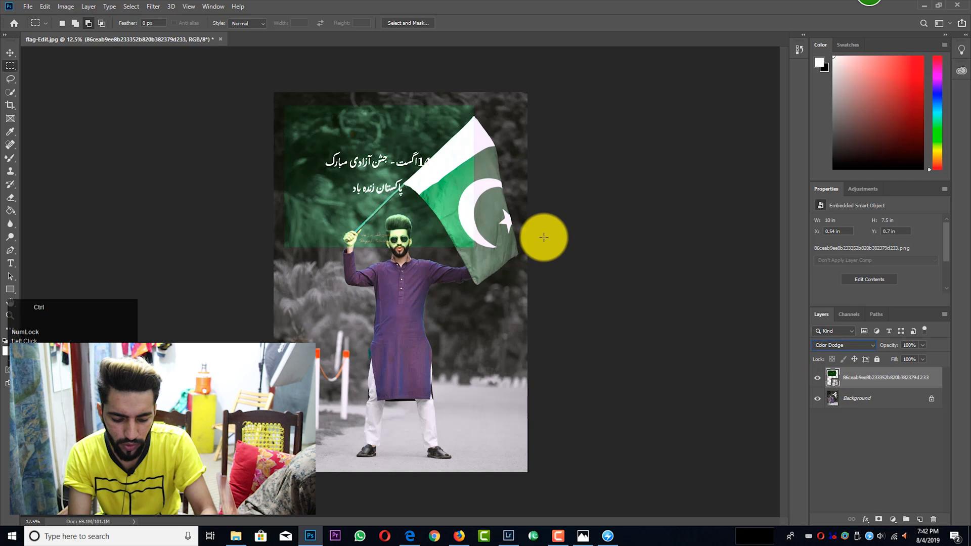
# Step: Apply Levels to the greeting layer with input values 38, 0.16 and 206 to remove its green background
pyautogui.hotkey('ctrl', 'l')
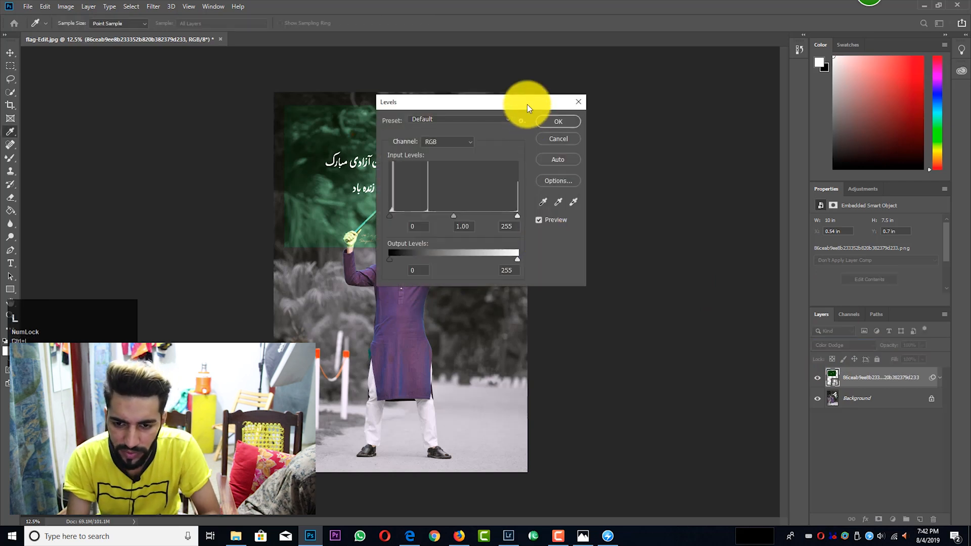
pyautogui.moveTo(527, 104); pyautogui.dragTo(683, 81)
pyautogui.moveTo(671, 193); pyautogui.dragTo(636, 193)
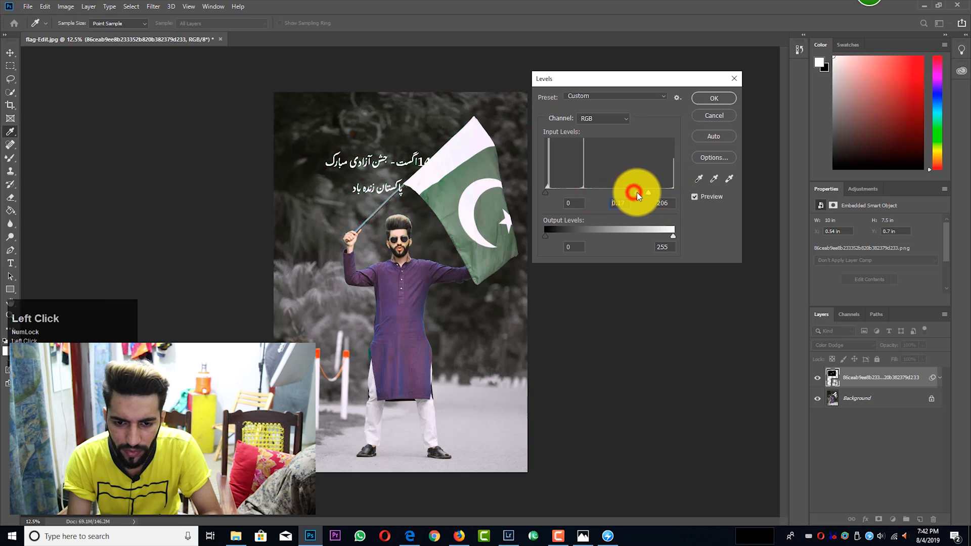
pyautogui.moveTo(548, 193); pyautogui.dragTo(565, 193)
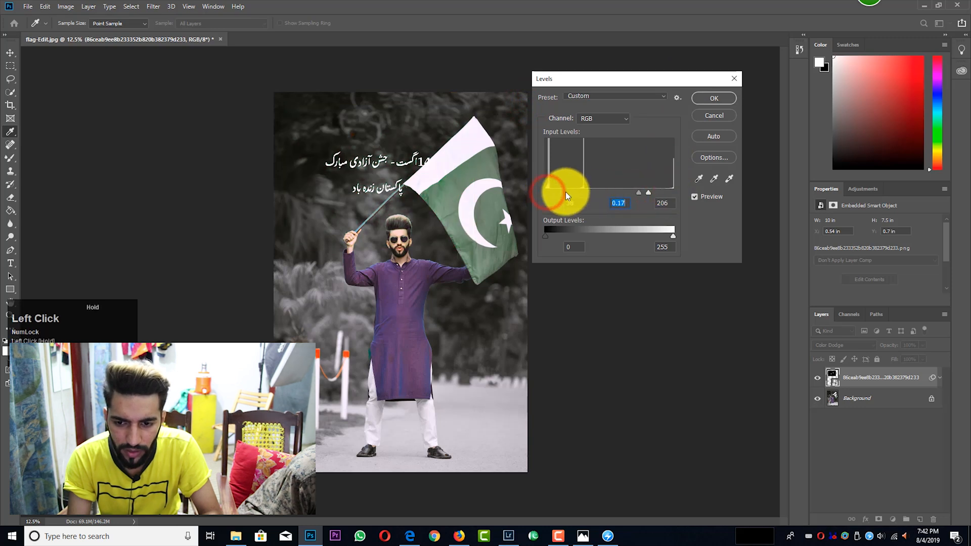
pyautogui.moveTo(639, 194)
pyautogui.mouseDown()
pyautogui.moveTo(611, 192)
pyautogui.moveTo(649, 192)
pyautogui.mouseUp()
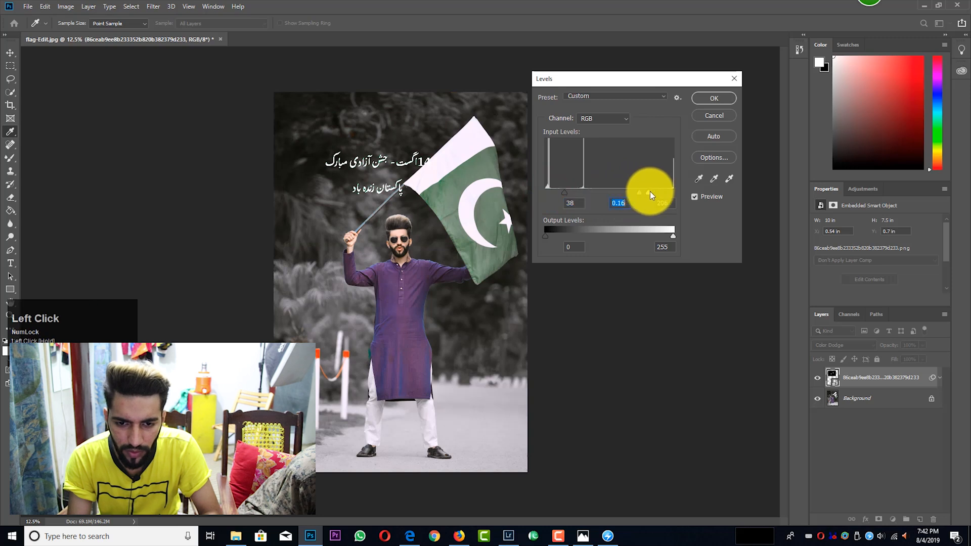
pyautogui.click(721, 97)
# Step: Move the Urdu greeting up and left, clear of the flag, with its layer aligned to the photo's top edge
pyautogui.hotkey('ctrl', 't')
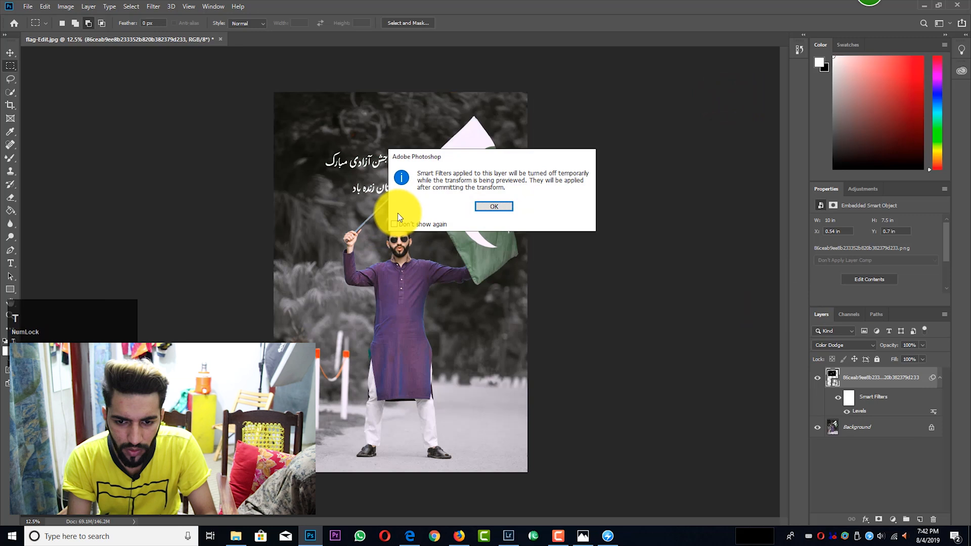
pyautogui.click(487, 207)
pyautogui.moveTo(481, 200); pyautogui.dragTo(426, 174)
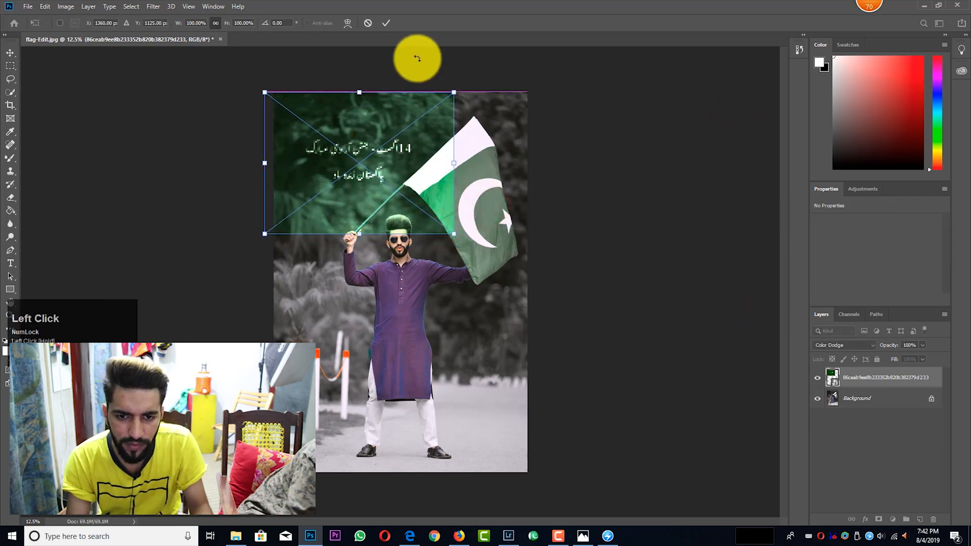
pyautogui.click(390, 20)
pyautogui.press('m')
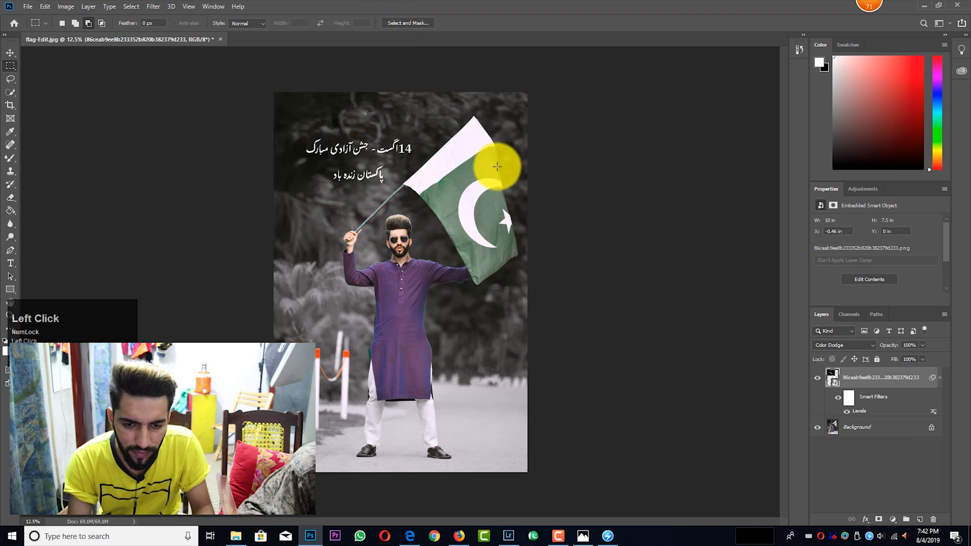
pyautogui.scroll(-2, 497, 167)
pyautogui.scroll(2, 497, 167)
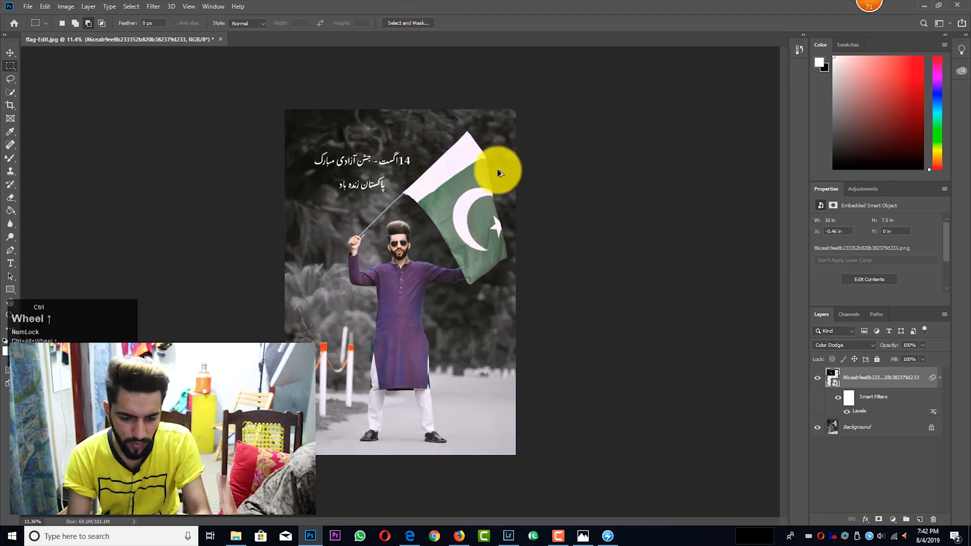
# Step: Shift the Urdu greeting slightly farther toward the photo's upper-left corner and merge it into the background layer
pyautogui.hotkey('ctrl', 't')
pyautogui.click(491, 203)
pyautogui.moveTo(414, 193); pyautogui.dragTo(404, 142)
pyautogui.click(385, 23)
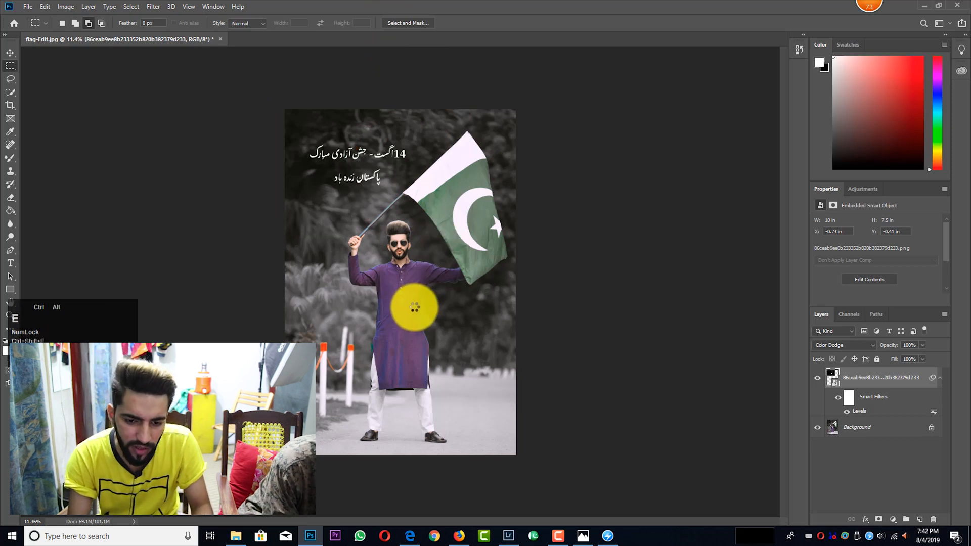
pyautogui.hotkey('ctrl', 'shift', 'alt', 'e')
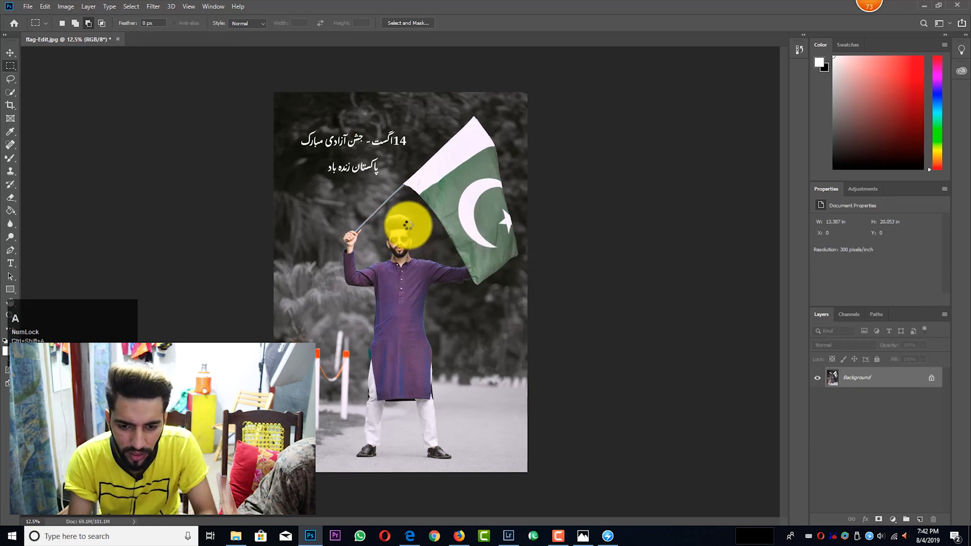
# Step: In the Camera Raw filter's HSL saturation, set Reds +18, Oranges -10, Aquas +8, Blues +10, Purples +8 and Magentas +16
pyautogui.moveTo(405, 237)
pyautogui.mouseDown()
pyautogui.moveTo(464, 306)
pyautogui.moveTo(399, 225)
pyautogui.mouseUp()
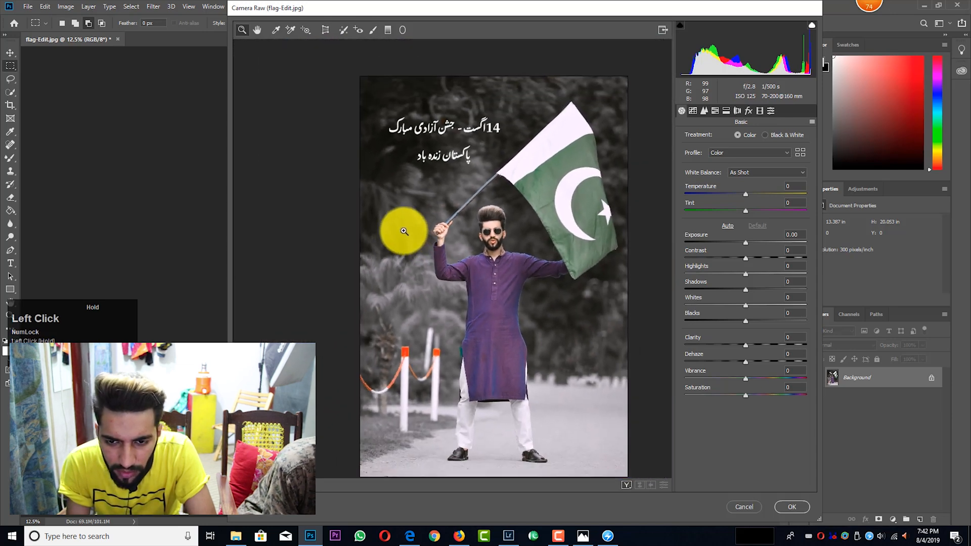
pyautogui.click(715, 112)
pyautogui.click(728, 141)
pyautogui.moveTo(744, 189); pyautogui.dragTo(740, 194)
pyautogui.moveTo(745, 173); pyautogui.dragTo(758, 174)
pyautogui.moveTo(746, 258); pyautogui.dragTo(752, 242)
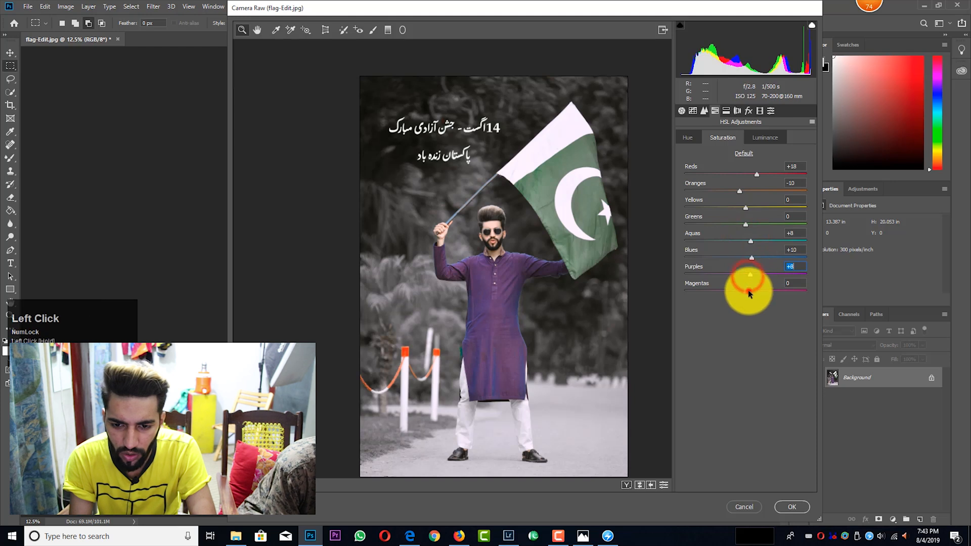
pyautogui.moveTo(754, 292); pyautogui.dragTo(755, 292)
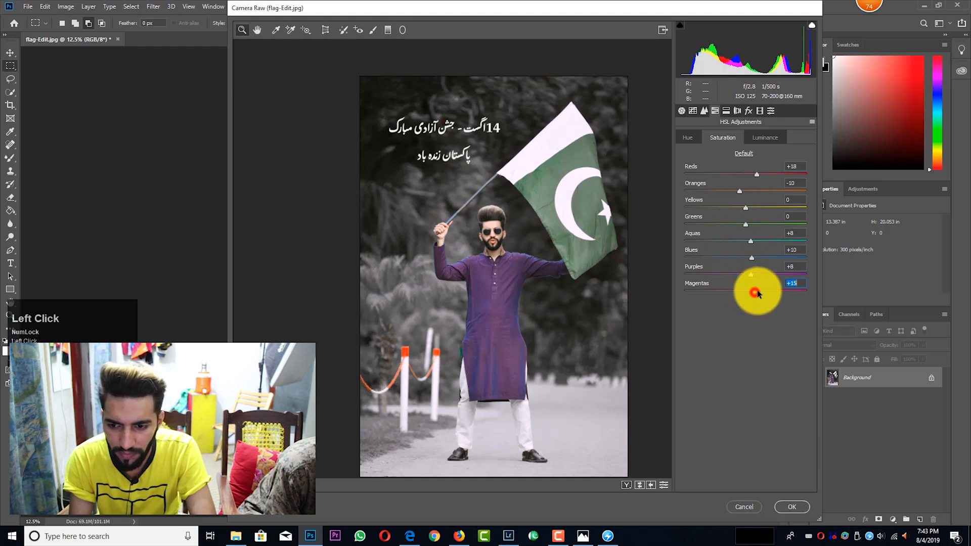
# Step: Raise HSL saturation to Yellows +51, Greens +100, Aquas +15, Blues +23 and Purples +24, and apply the Camera Raw filter
pyautogui.moveTo(754, 255); pyautogui.dragTo(754, 254)
pyautogui.moveTo(750, 241); pyautogui.dragTo(806, 225)
pyautogui.moveTo(752, 206); pyautogui.dragTo(776, 208)
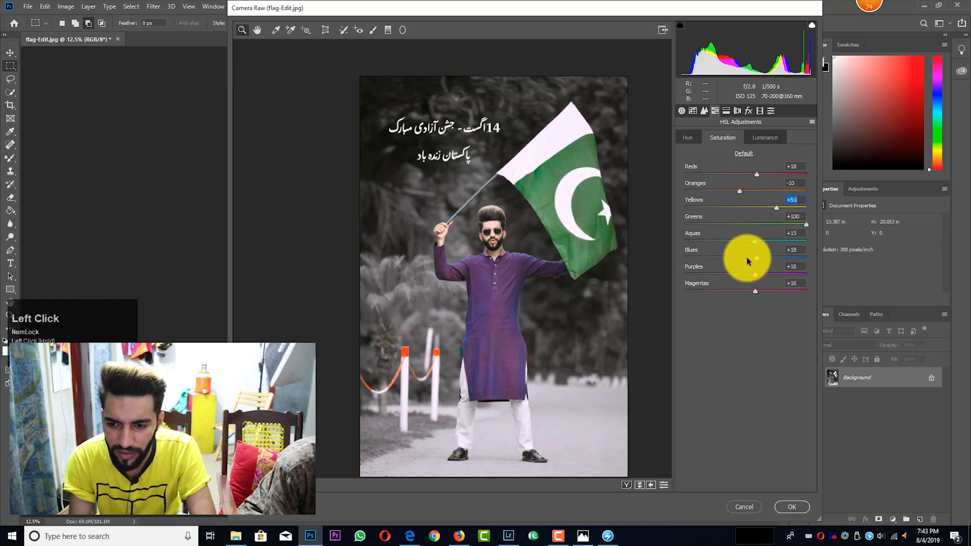
pyautogui.moveTo(754, 258); pyautogui.dragTo(758, 292)
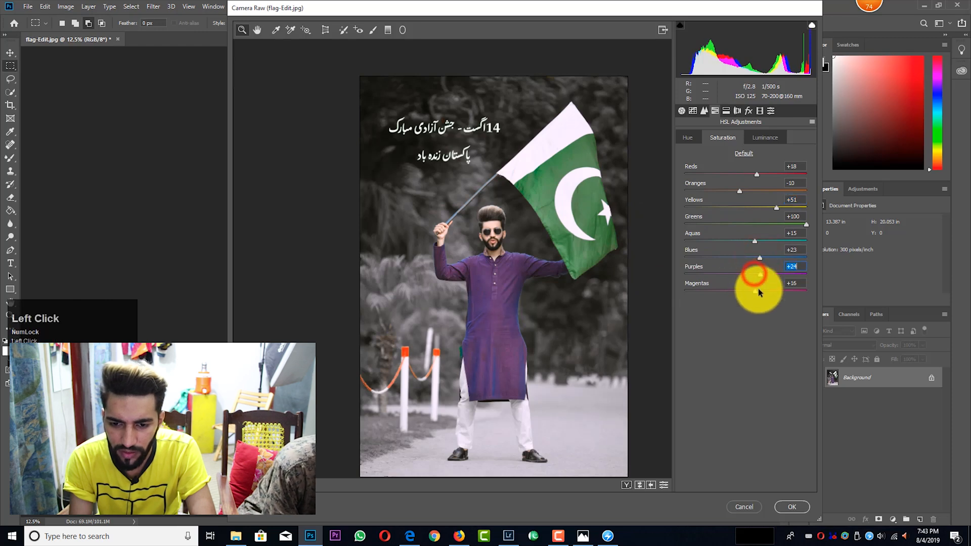
pyautogui.click(793, 505)
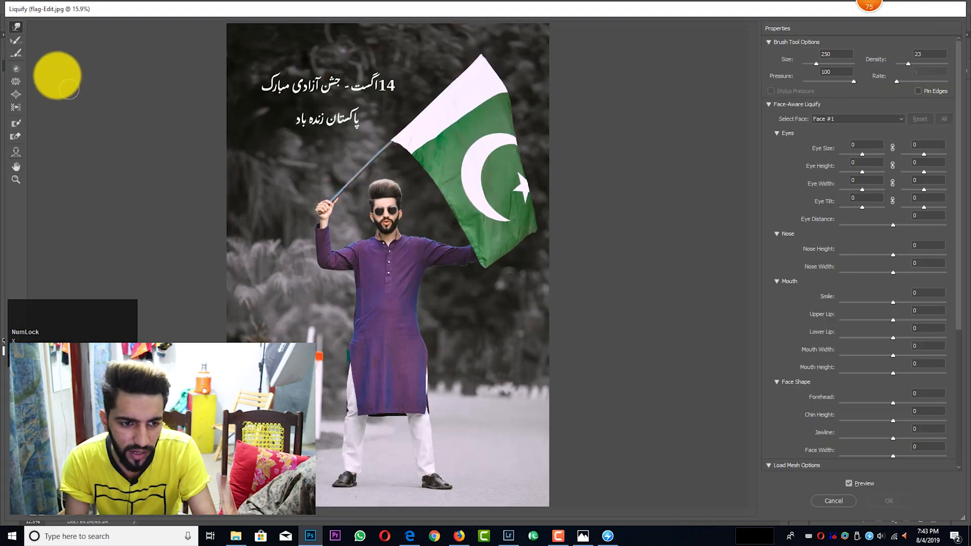
# Step: In Liquify, slim the kurta's right edge at the waist and hip using Forward Warp brush sizes of 1100 and 800
pyautogui.press(']')
pyautogui.press(']')
pyautogui.press(']')
pyautogui.press(']')
pyautogui.press(']')
pyautogui.press(']')
pyautogui.press(']')
pyautogui.press(']')
pyautogui.press(']')
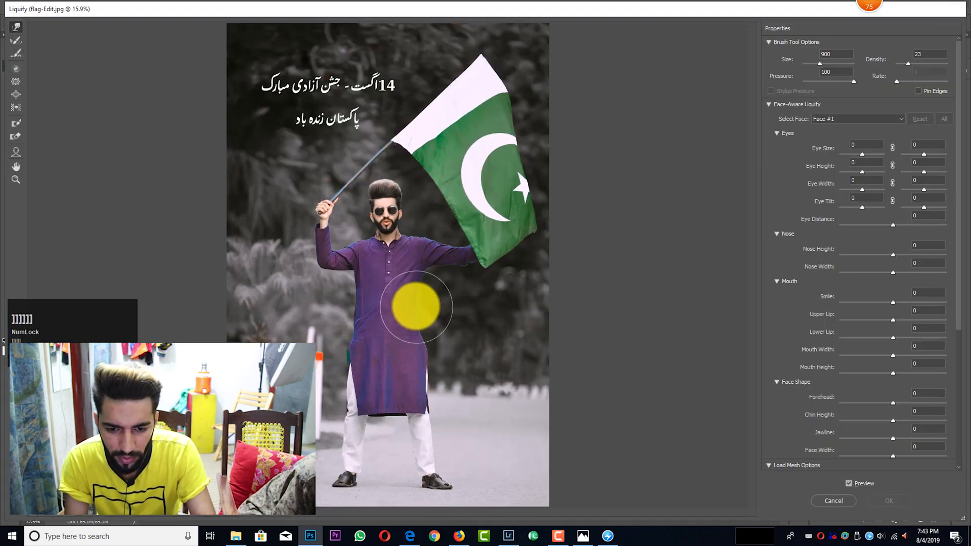
pyautogui.moveTo(414, 304); pyautogui.dragTo(418, 306)
pyautogui.click(419, 315)
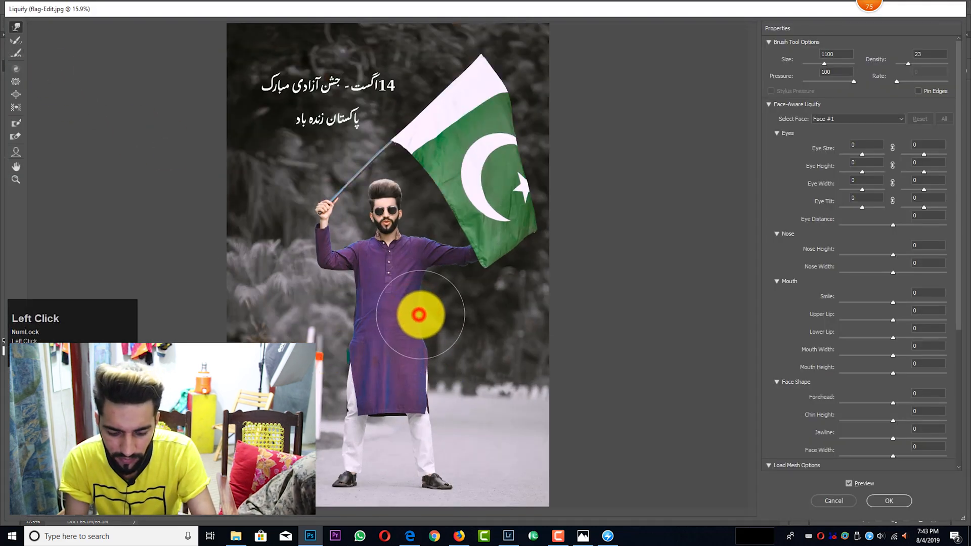
pyautogui.press('[')
pyautogui.press('[')
pyautogui.press('[')
pyautogui.click(446, 351)
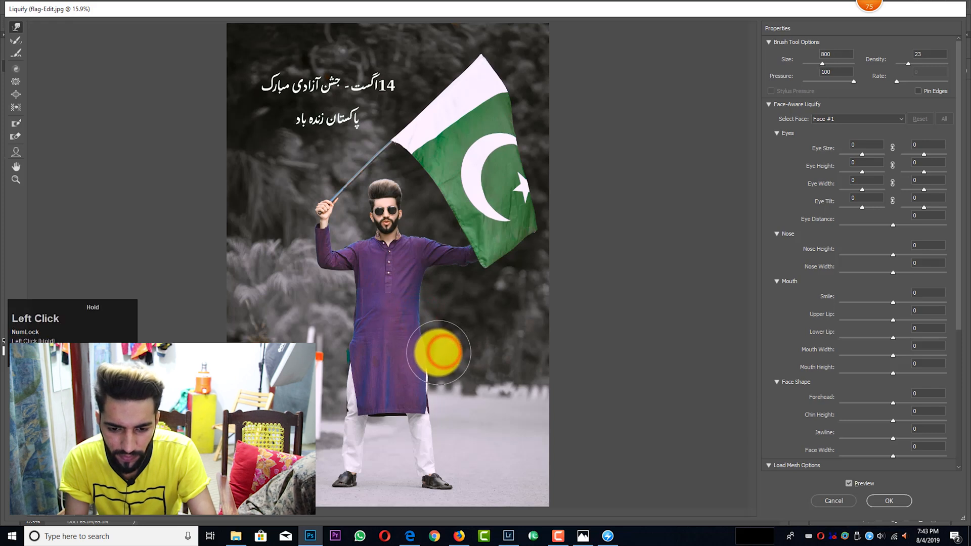
# Step: Slim the kurta's left edge at the waist and hip with a smaller warp brush, sized 300 to 500, and apply Liquify
pyautogui.press('[')
pyautogui.press('[')
pyautogui.press('[')
pyautogui.click(339, 347)
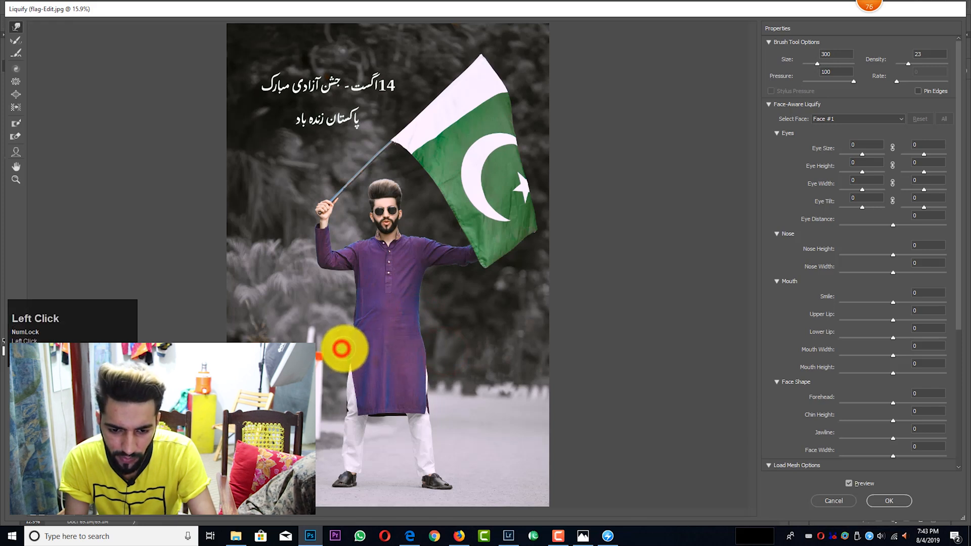
pyautogui.press(']')
pyautogui.click(339, 349)
pyautogui.click(358, 334)
pyautogui.press('[')
pyautogui.click(347, 319)
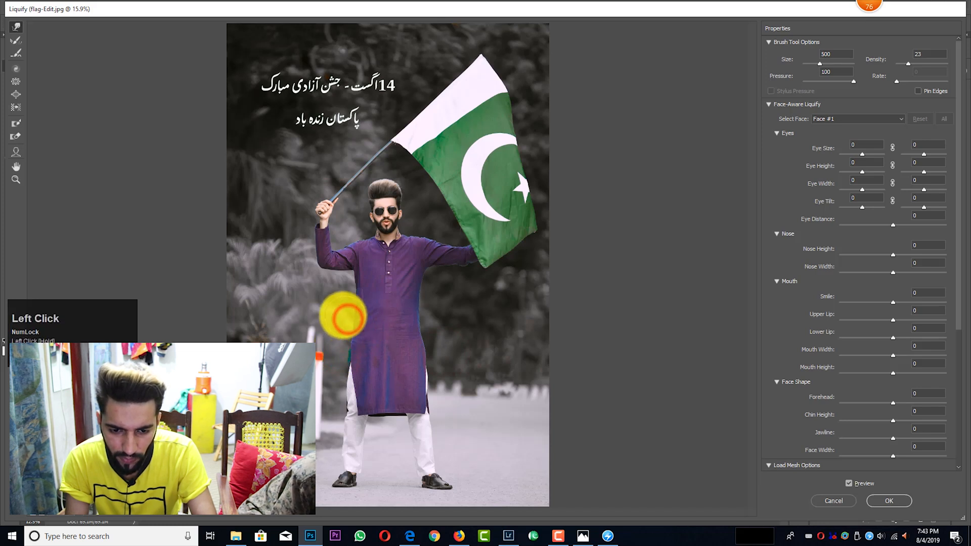
pyautogui.click(899, 501)
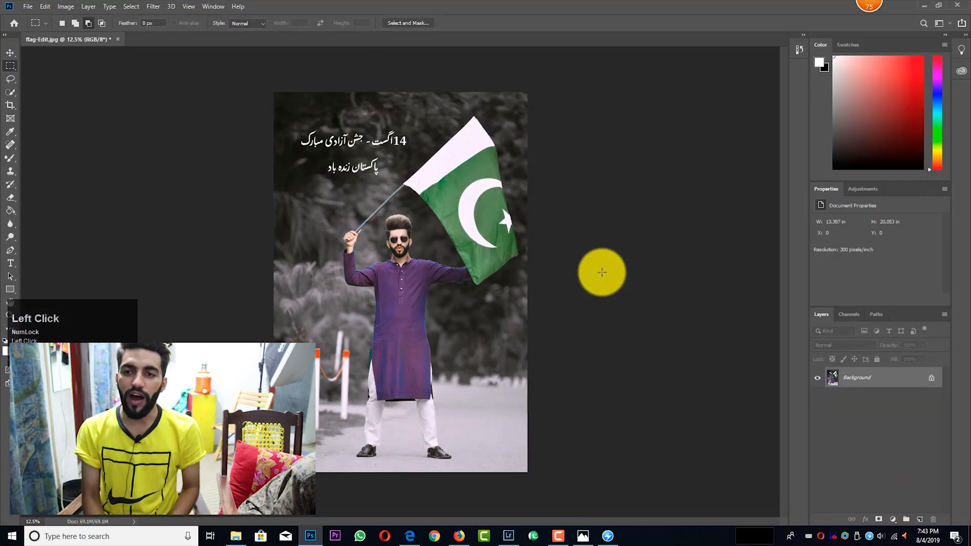